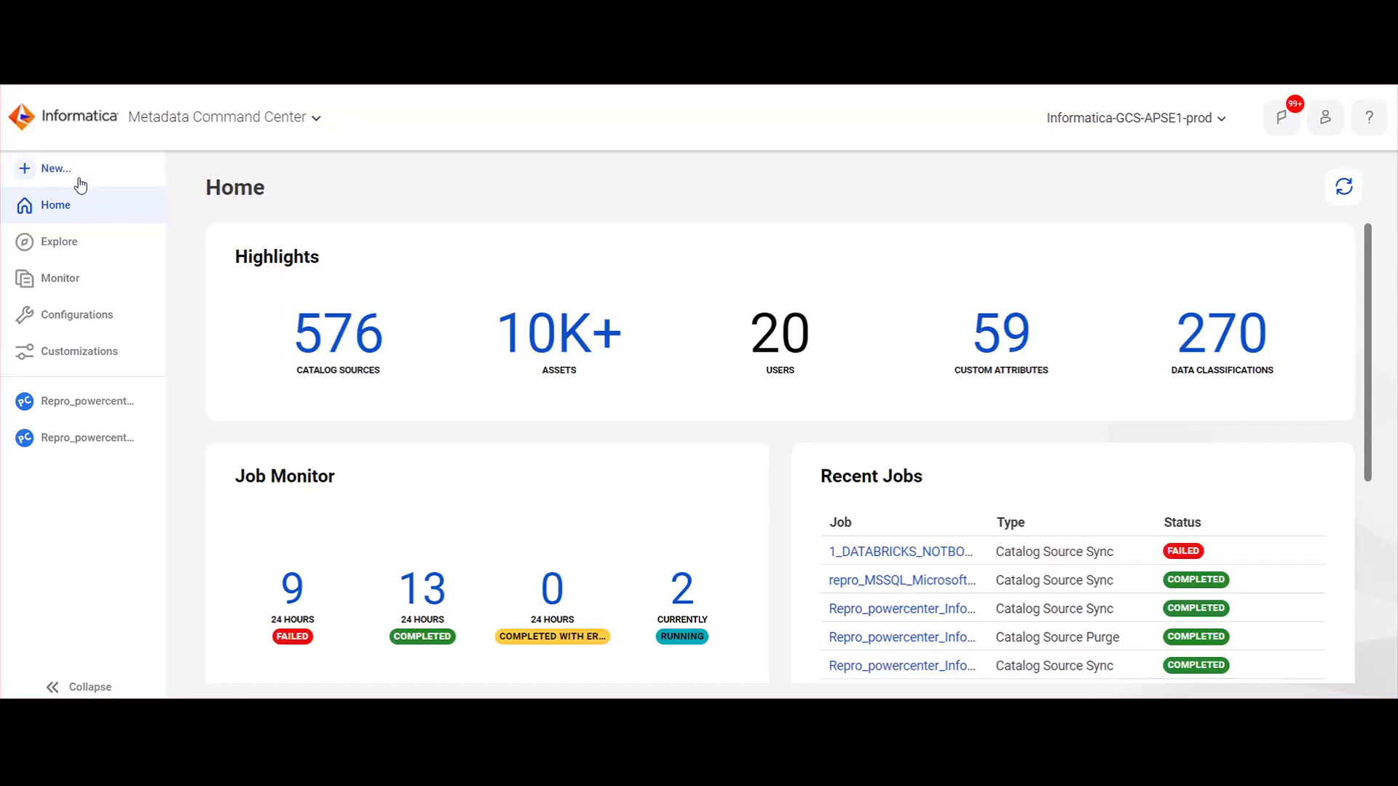
Choose Informatica PowerCenter in the New dialog to start a new catalog source.
{"action": "left_click", "coordinate": [54, 169]}
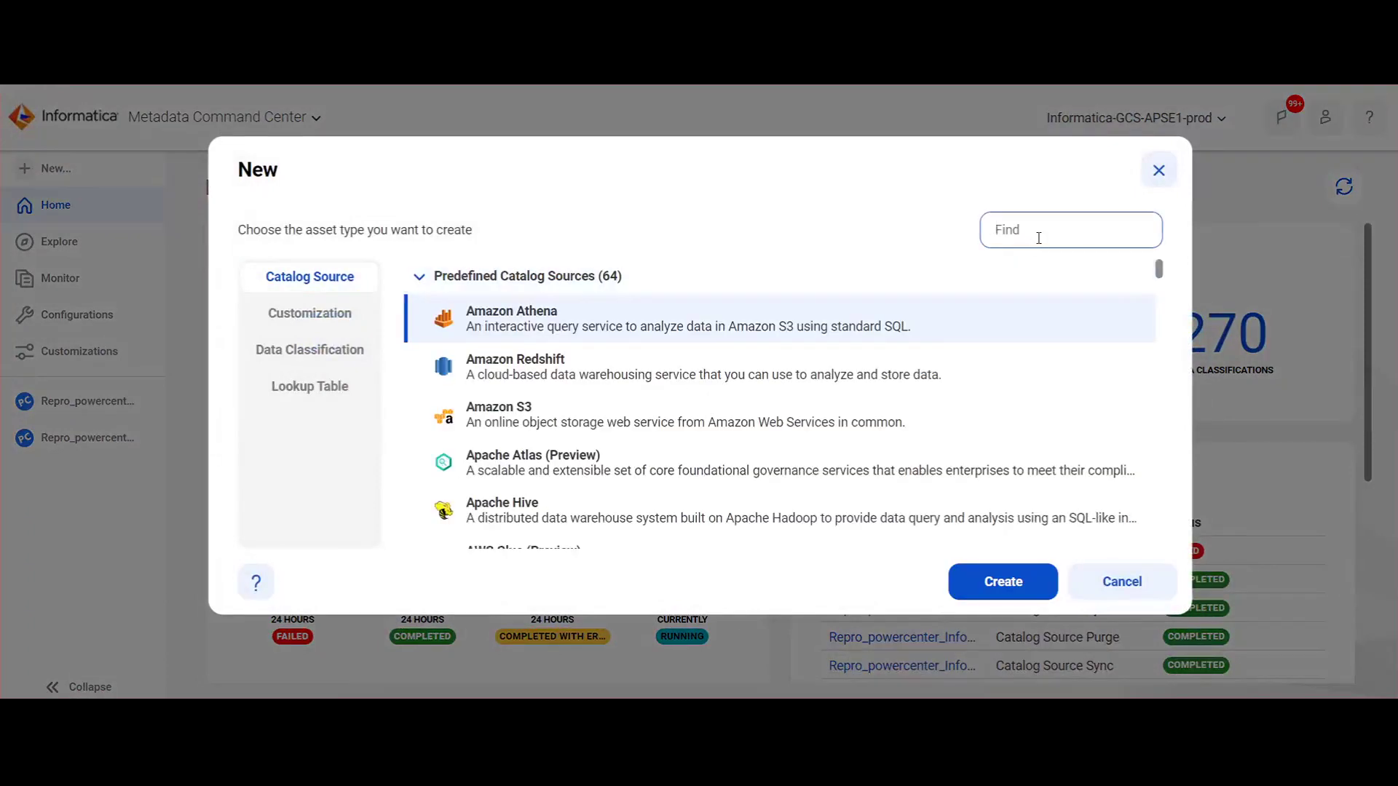
{"action": "type", "text": "powerce"}
{"action": "left_click", "coordinate": [1015, 583]}
Enter test_repro_powercenter as the catalog source name, correcting a typo.
{"action": "left_click", "coordinate": [574, 379]}
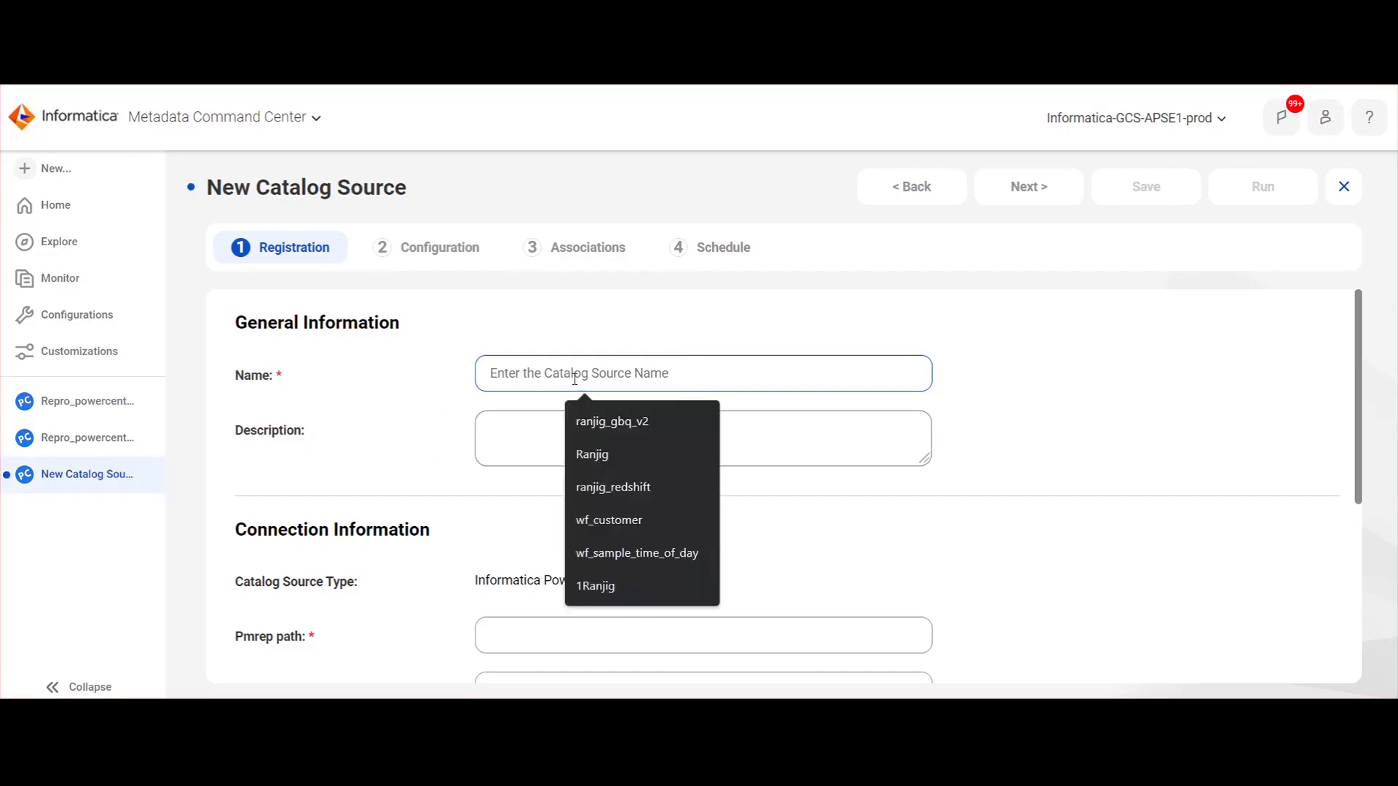
{"action": "type", "text": "test"}
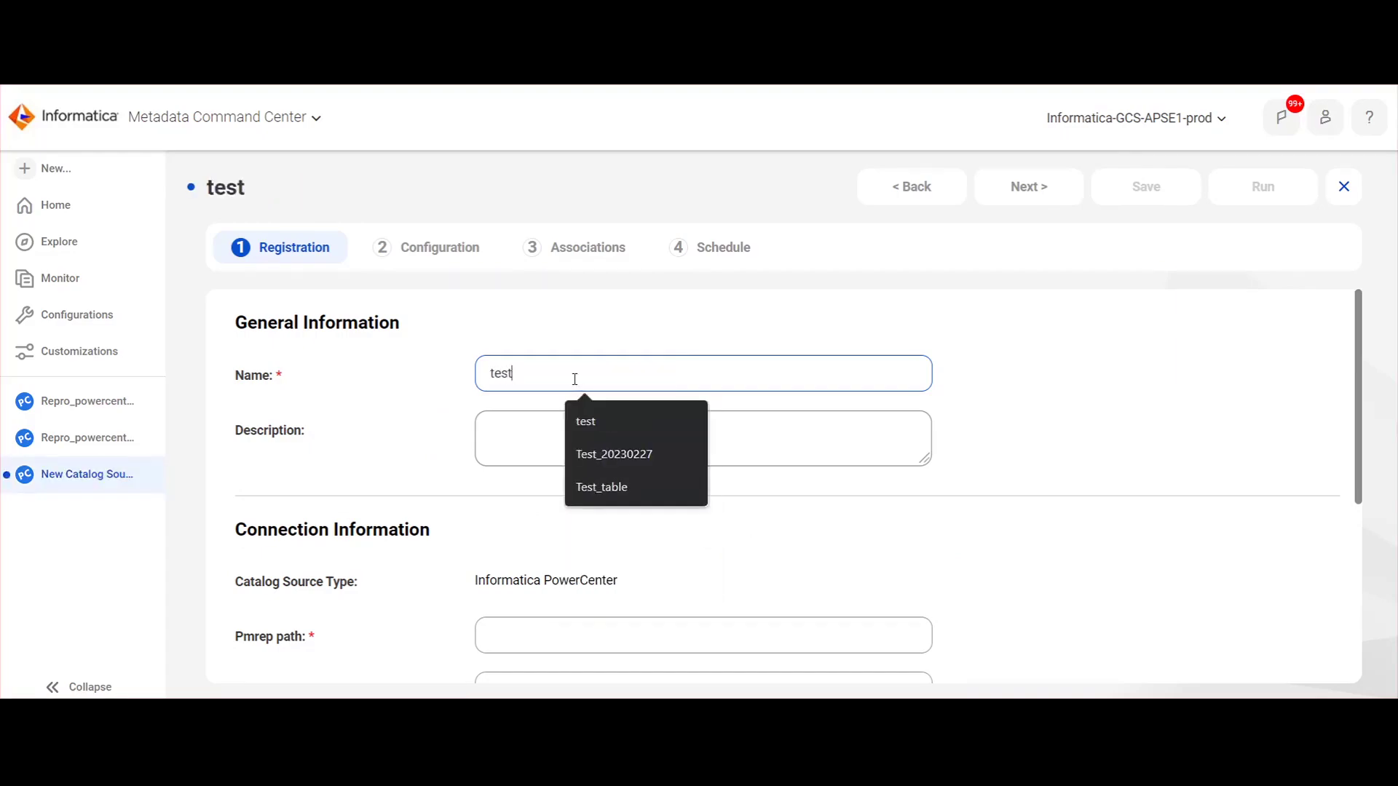
{"action": "type", "text": "_preor"}
{"action": "key", "text": "BackSpace"}
{"action": "key", "text": "BackSpace"}
{"action": "key", "text": "BackSpace"}
{"action": "key", "text": "BackSpace"}
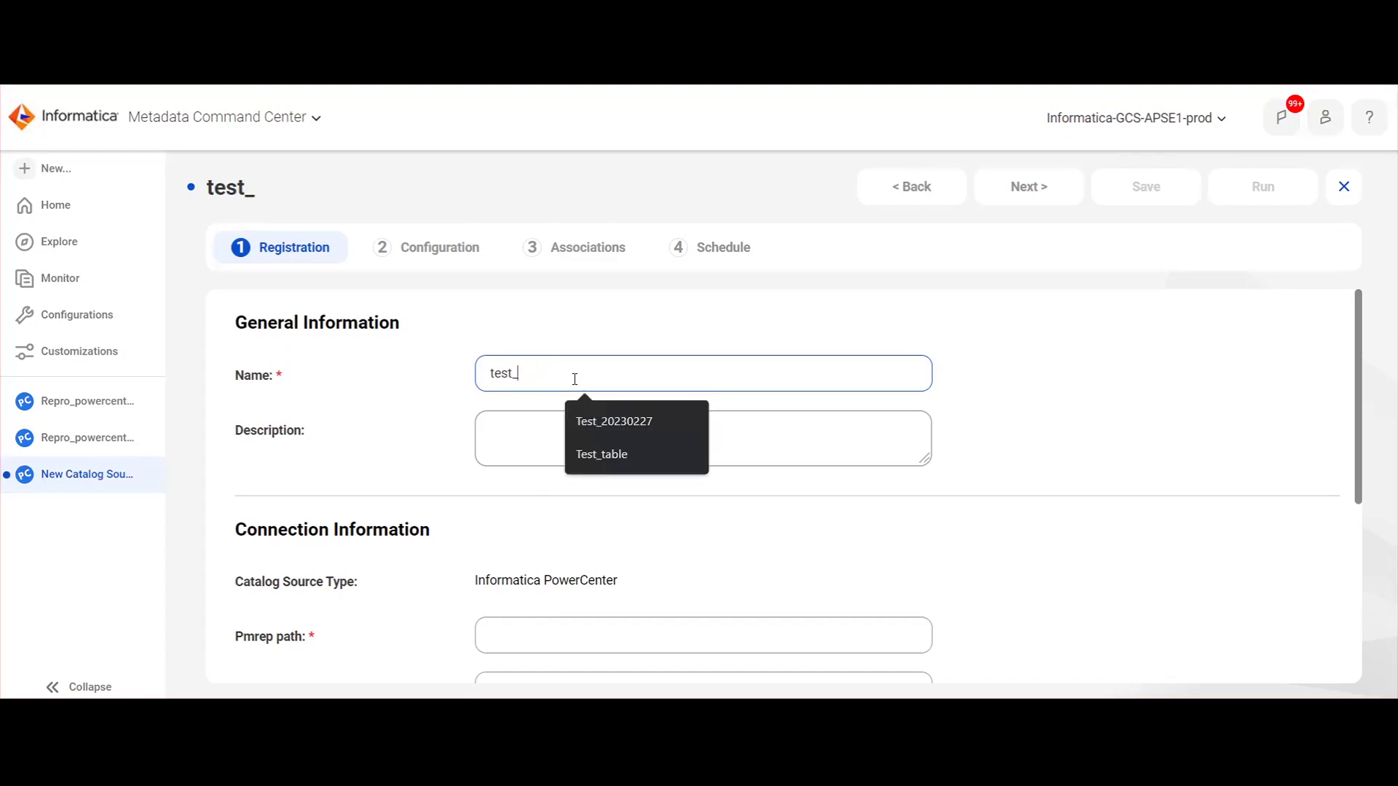
{"action": "type", "text": "repro"}
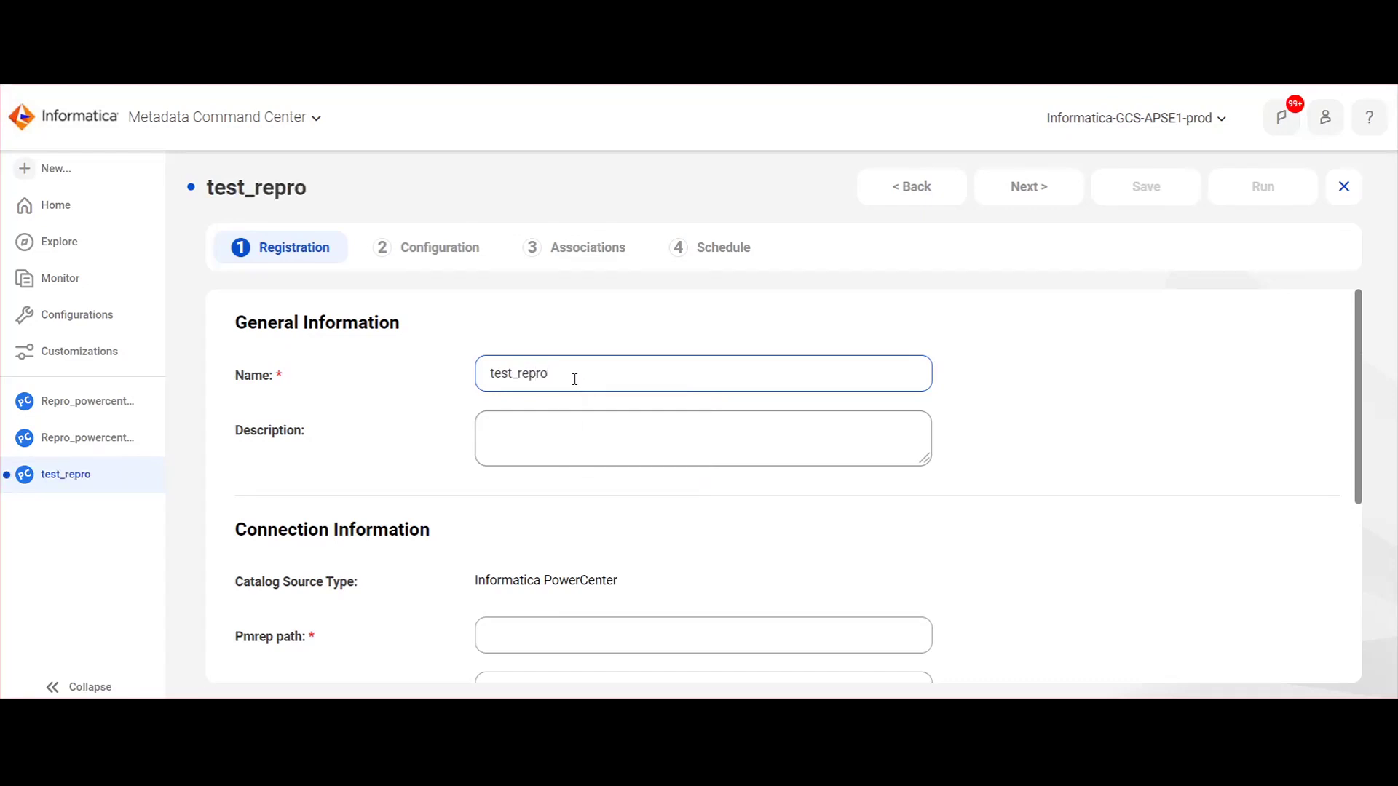
{"action": "type", "text": "_powercenter"}
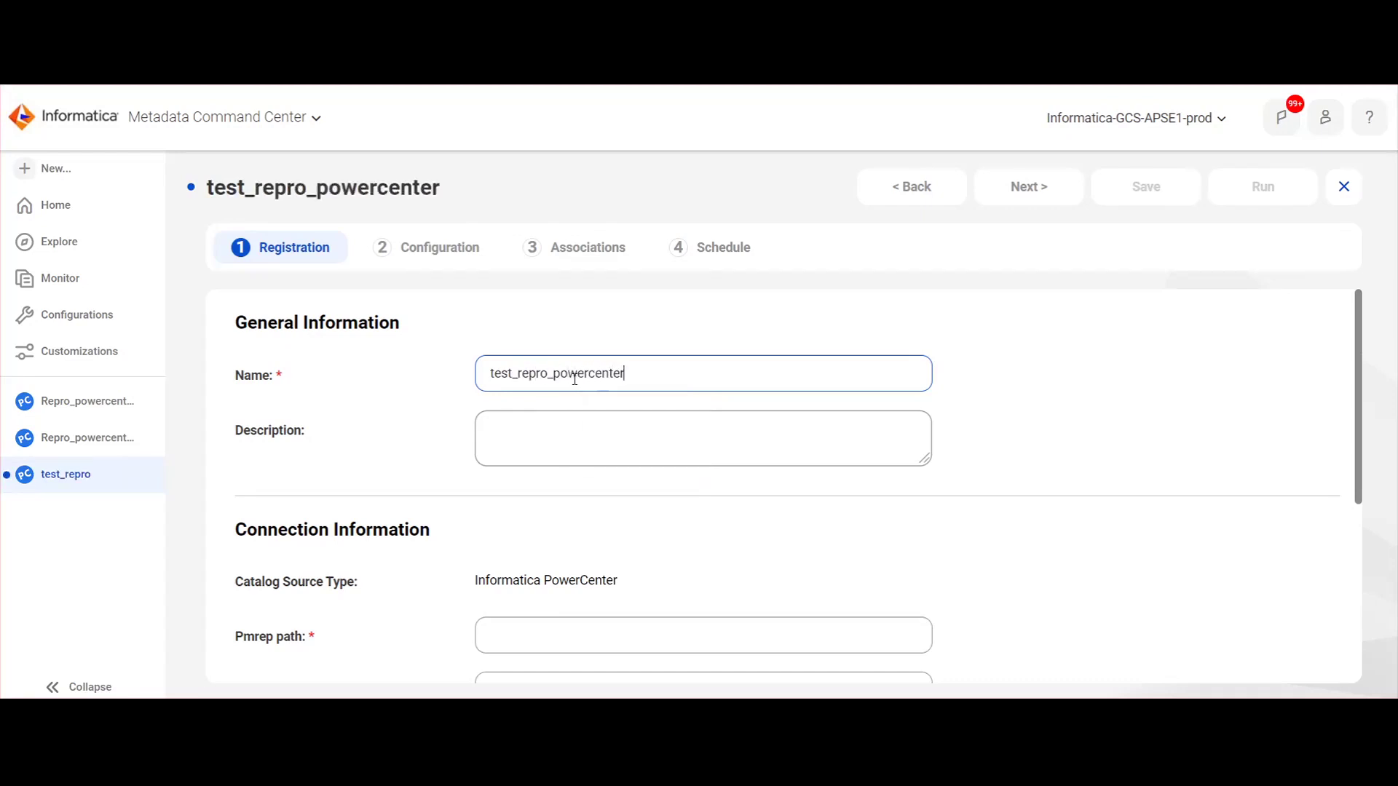
{"action": "scroll", "coordinate": [510, 449], "scroll_direction": "down", "scroll_amount": 1}
{"action": "scroll", "coordinate": [510, 448], "scroll_direction": "down", "scroll_amount": 2}
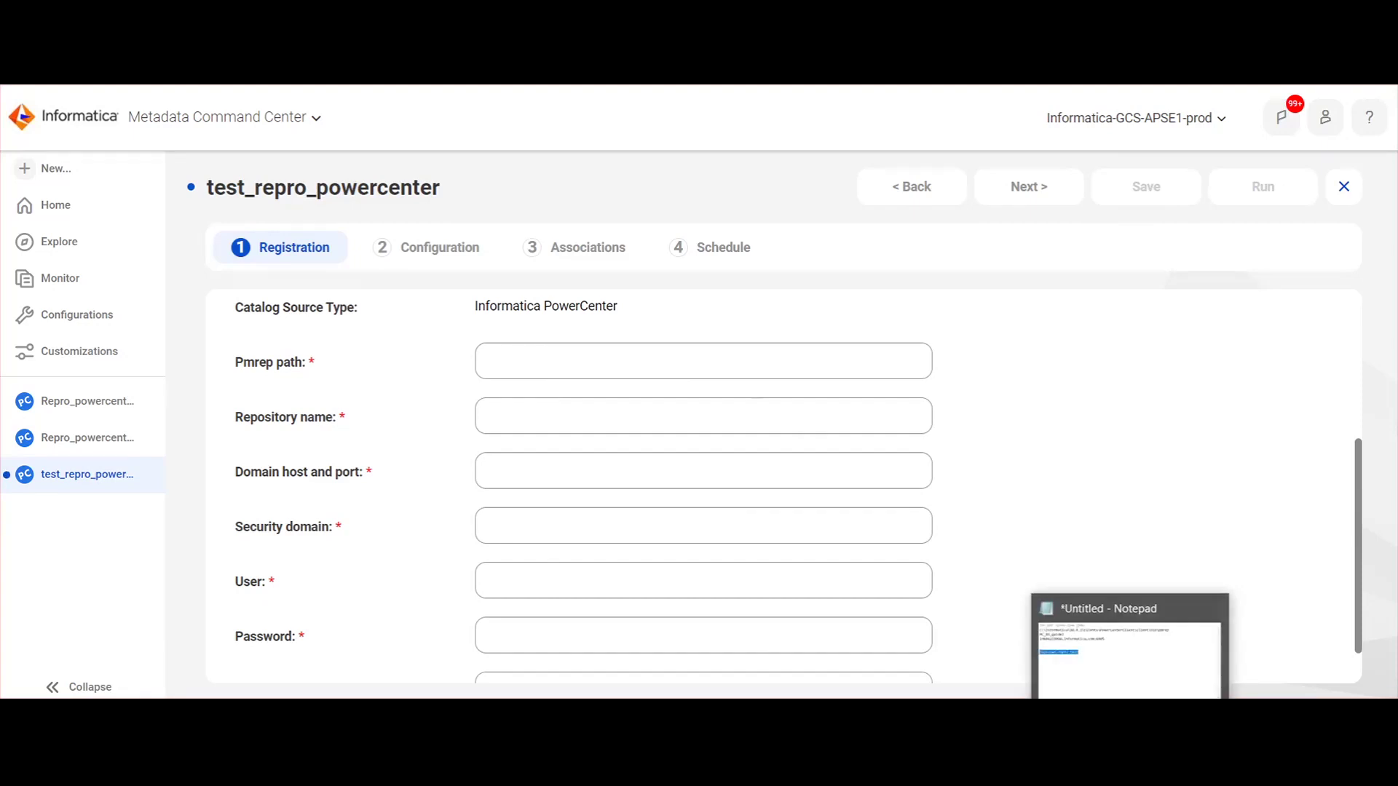
Paste the Pmrep path and repository name PC_RS_Quidel from the notes into the form.
{"action": "left_click", "coordinate": [1132, 628]}
{"action": "mouse_move", "coordinate": [1210, 365]}
{"action": "left_mouse_down"}
{"action": "mouse_move", "coordinate": [1016, 365]}
{"action": "mouse_move", "coordinate": [727, 314]}
{"action": "left_mouse_up"}
{"action": "key", "text": "ctrl+c"}
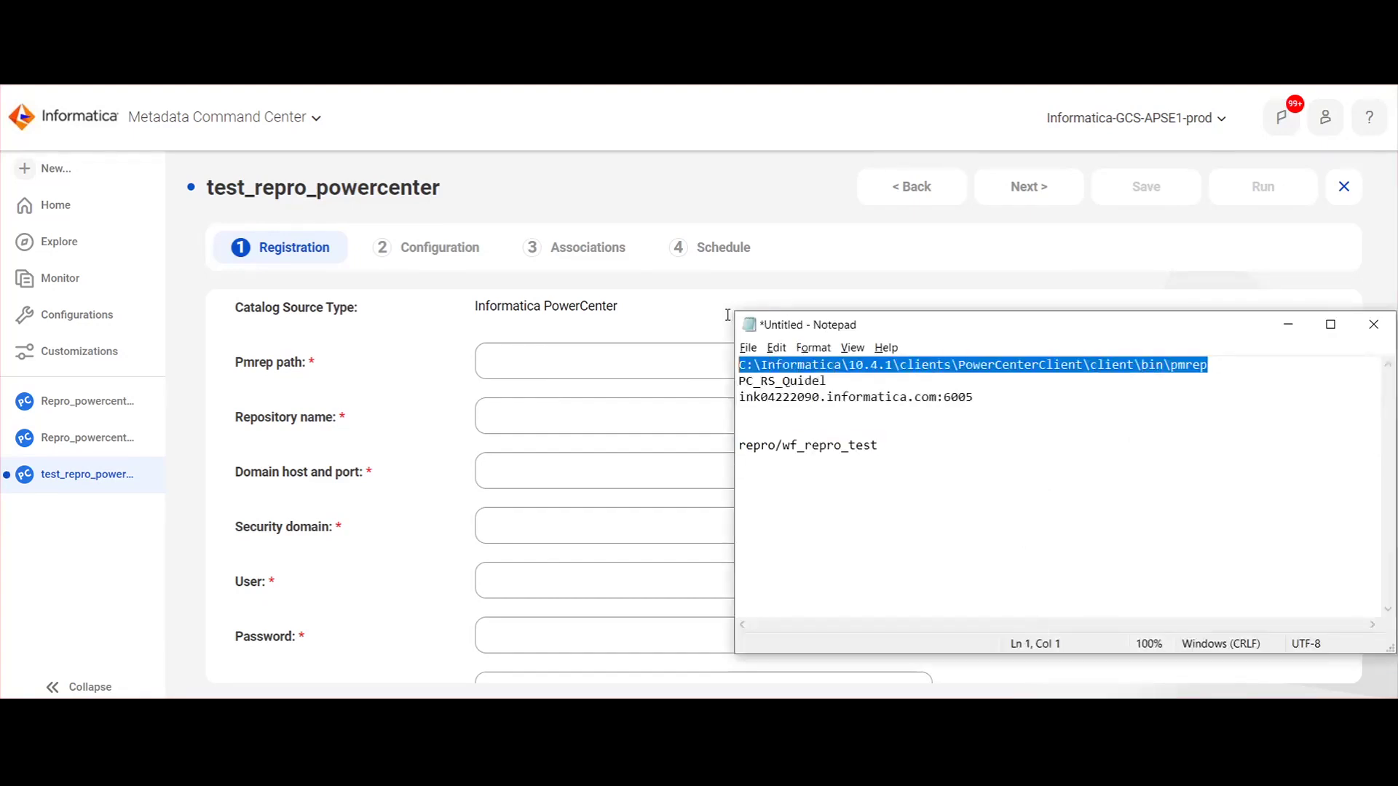
{"action": "left_click", "coordinate": [570, 363]}
{"action": "key", "text": "ctrl+v"}
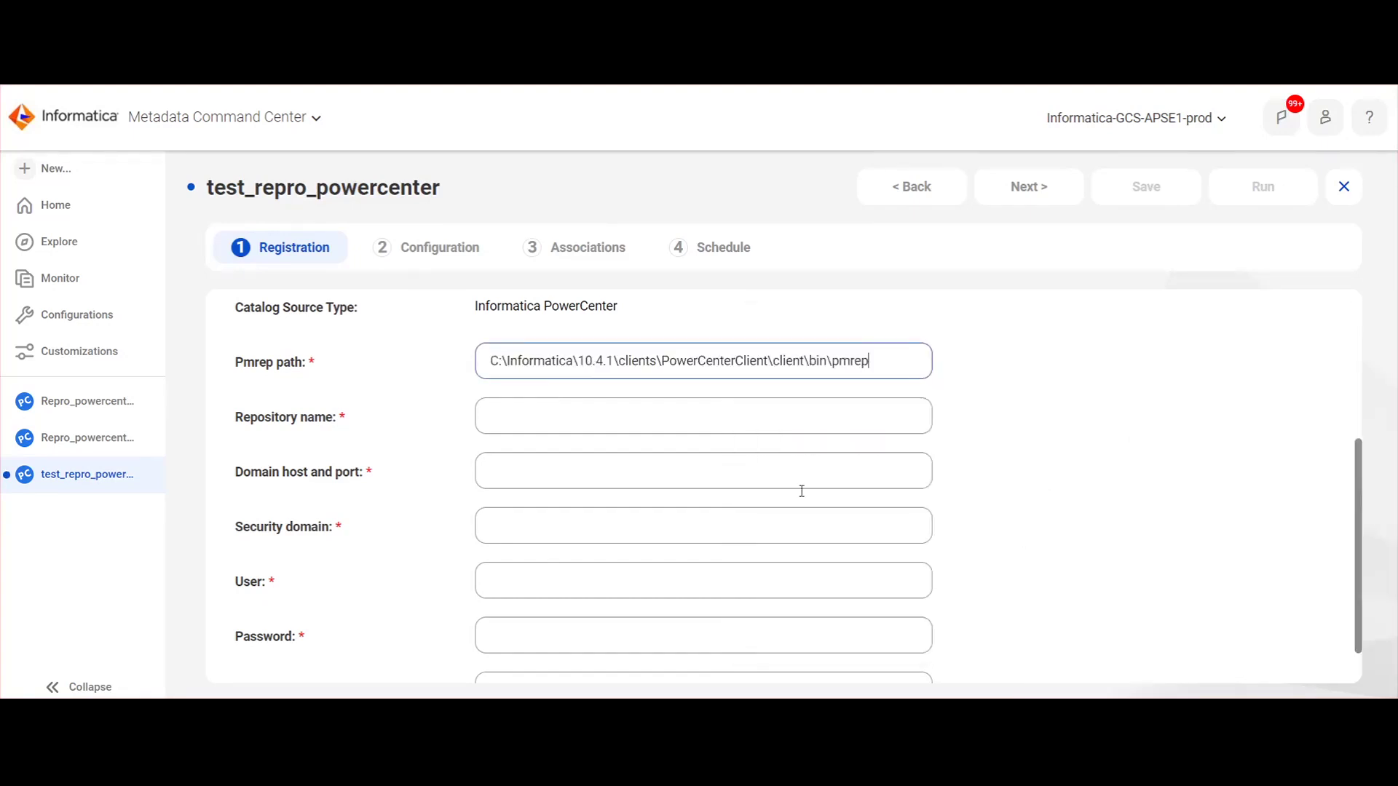
{"action": "key", "text": "alt+Tab"}
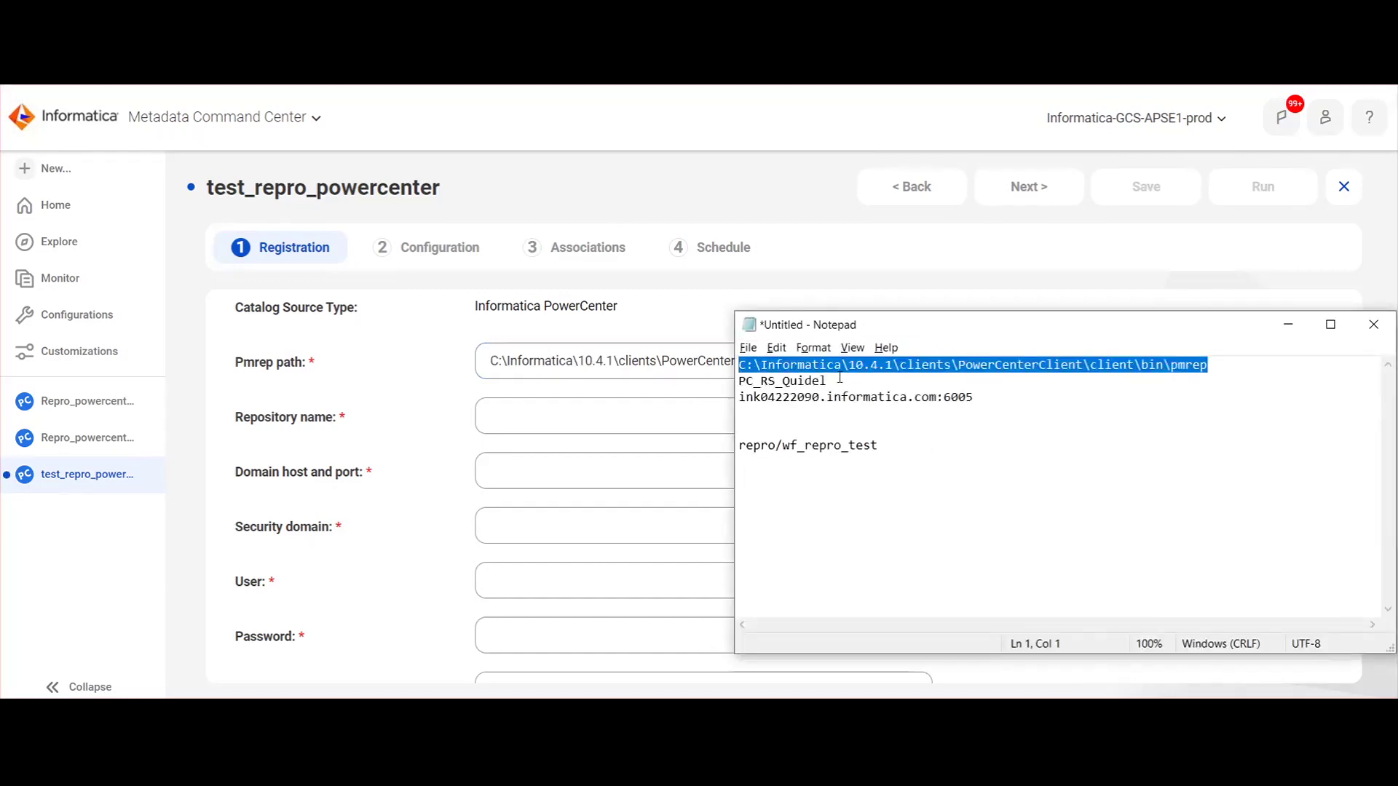
{"action": "left_click_drag", "start_coordinate": [830, 382], "coordinate": [700, 374]}
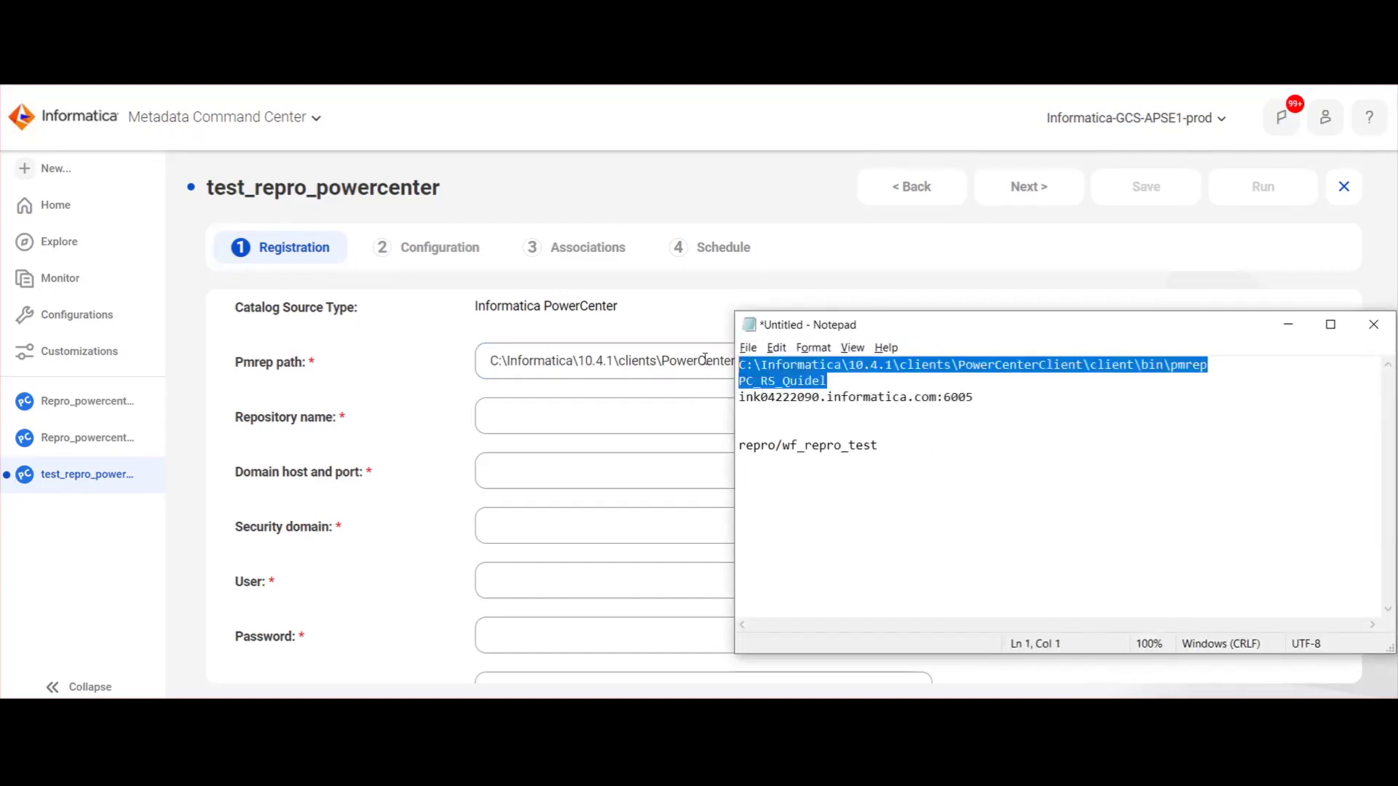
{"action": "left_click", "coordinate": [530, 409]}
{"action": "type", "text": "PC_RS_Quidel"}
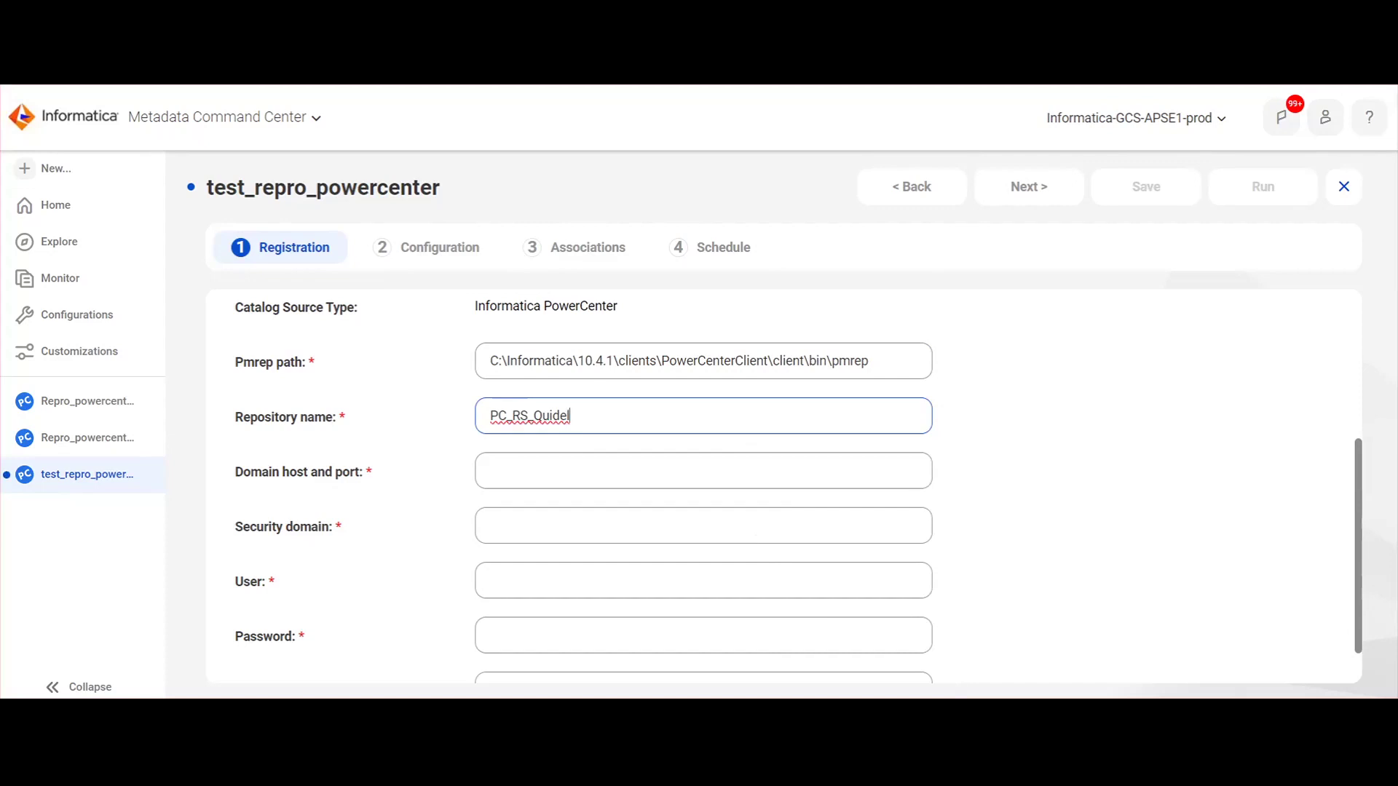
Fill in the domain host and port, security domain, user and password fields.
{"action": "key", "text": "alt+Tab"}
{"action": "mouse_move", "coordinate": [974, 397]}
{"action": "left_mouse_down"}
{"action": "mouse_move", "coordinate": [760, 380]}
{"action": "mouse_move", "coordinate": [726, 395]}
{"action": "left_mouse_up"}
{"action": "type", "text": "PC_RS_Quidel"}
{"action": "type", "text": "PC_RS_Quidel"}
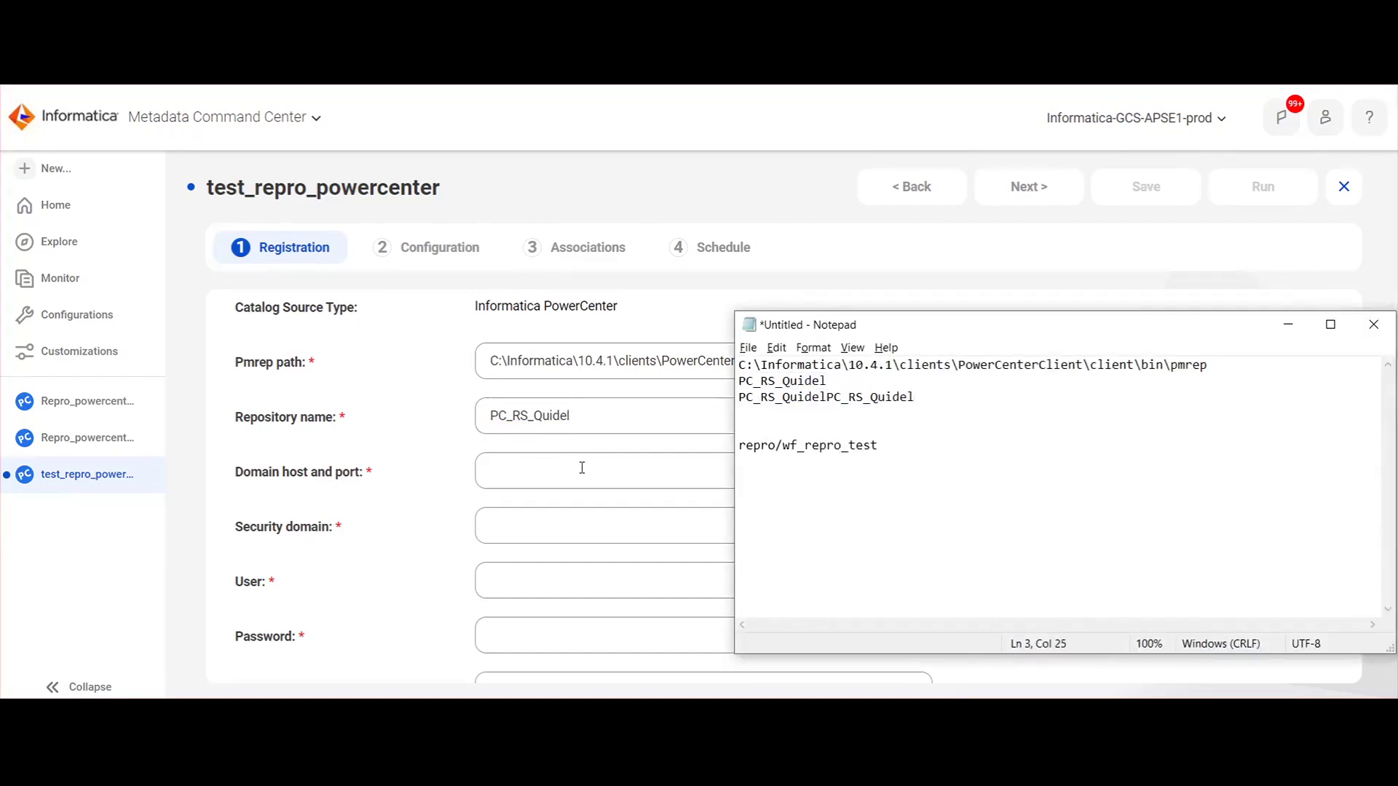
{"action": "key", "text": "ctrl+z"}
{"action": "left_click", "coordinate": [589, 471]}
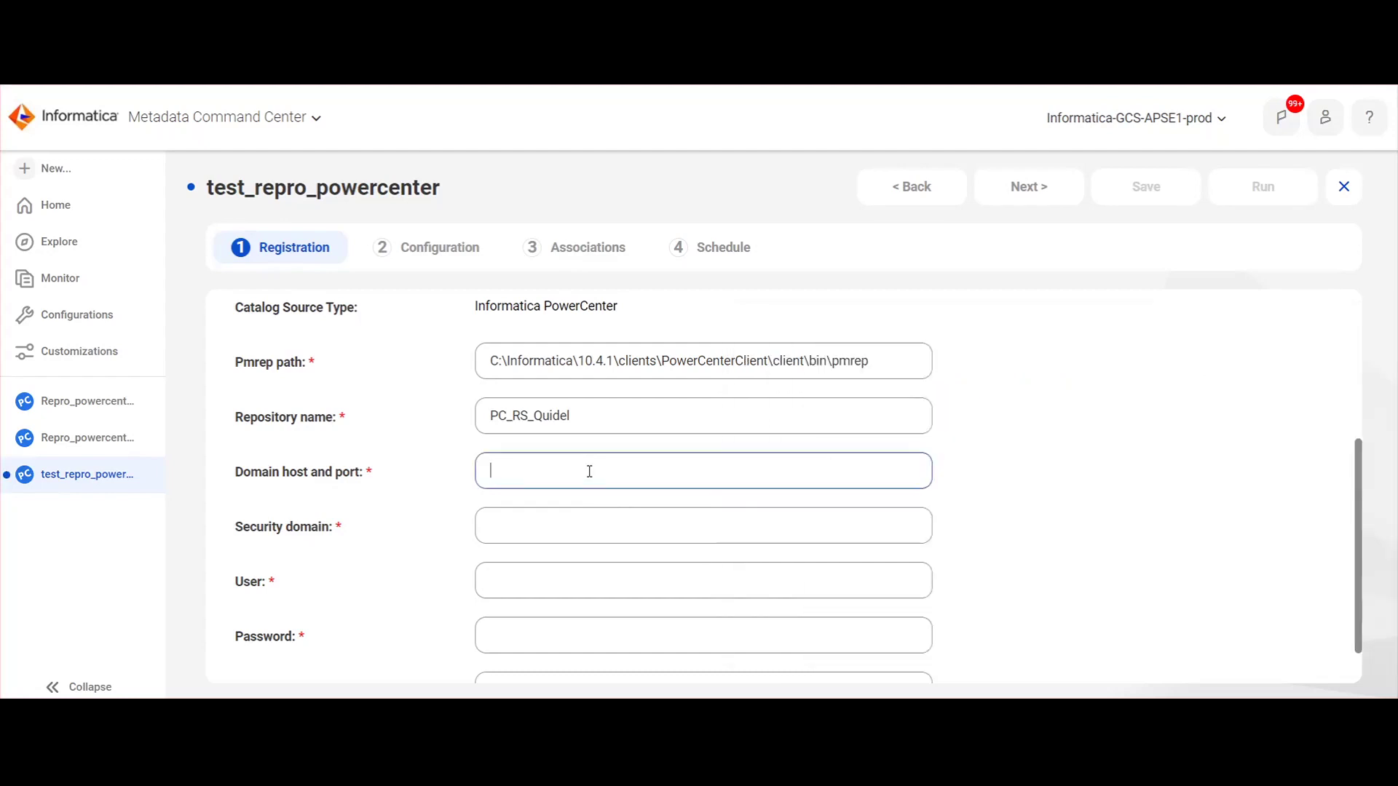
{"action": "type", "text": "ink04222090.informatica.com:6005"}
{"action": "left_click", "coordinate": [638, 523]}
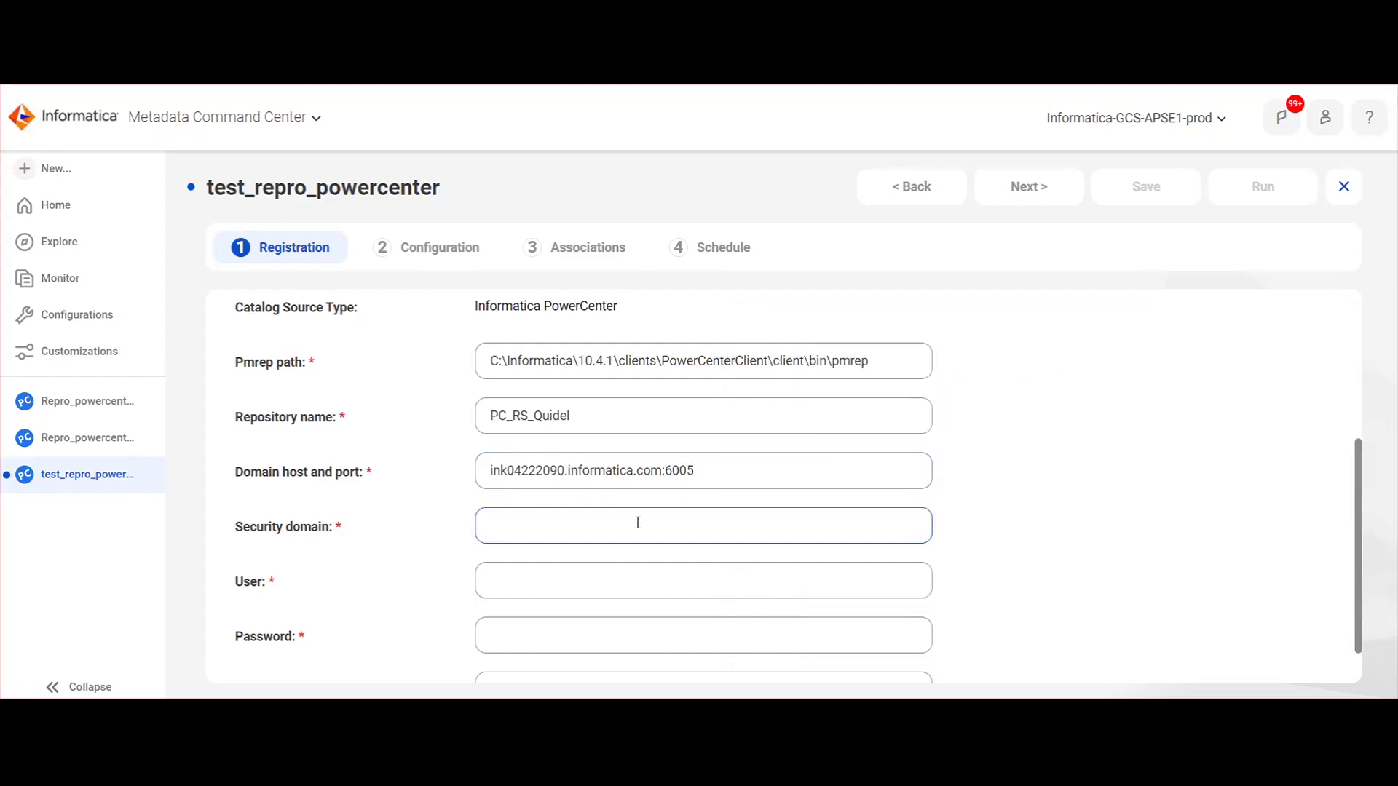
{"action": "type", "text": "Native"}
{"action": "scroll", "coordinate": [623, 527], "scroll_direction": "down", "scroll_amount": 1}
{"action": "left_click", "coordinate": [600, 526]}
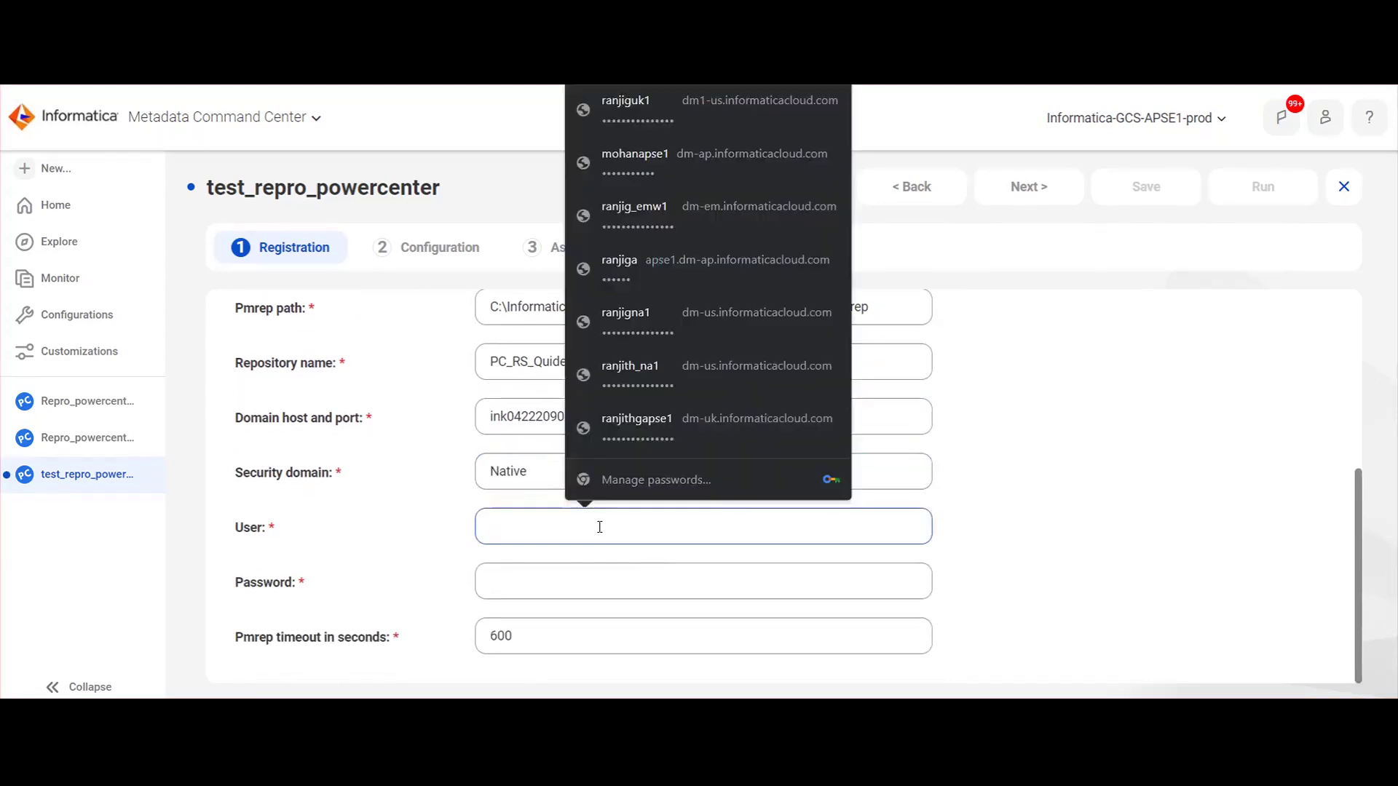
{"action": "type", "text": "Administr"}
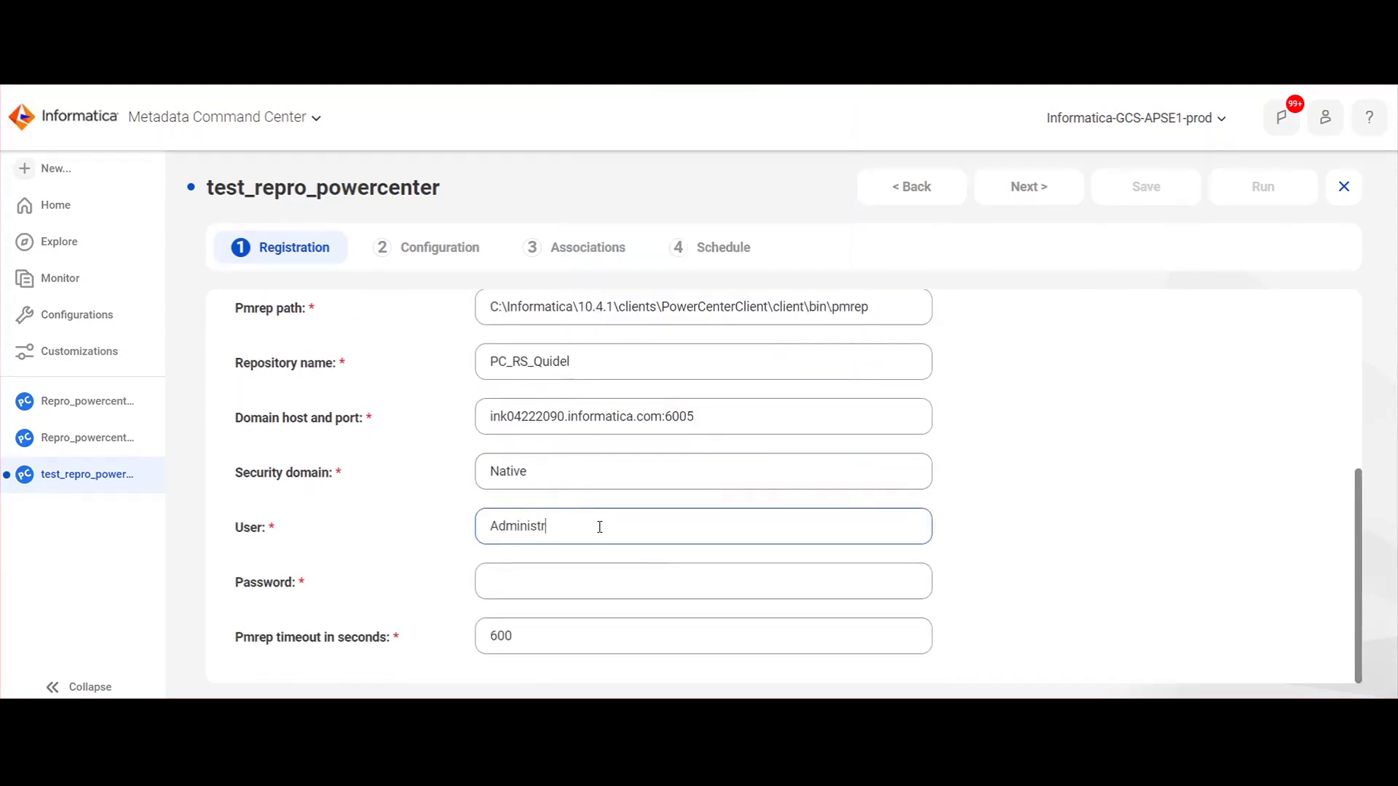
{"action": "type", "text": "ator"}
{"action": "key", "text": "Tab"}
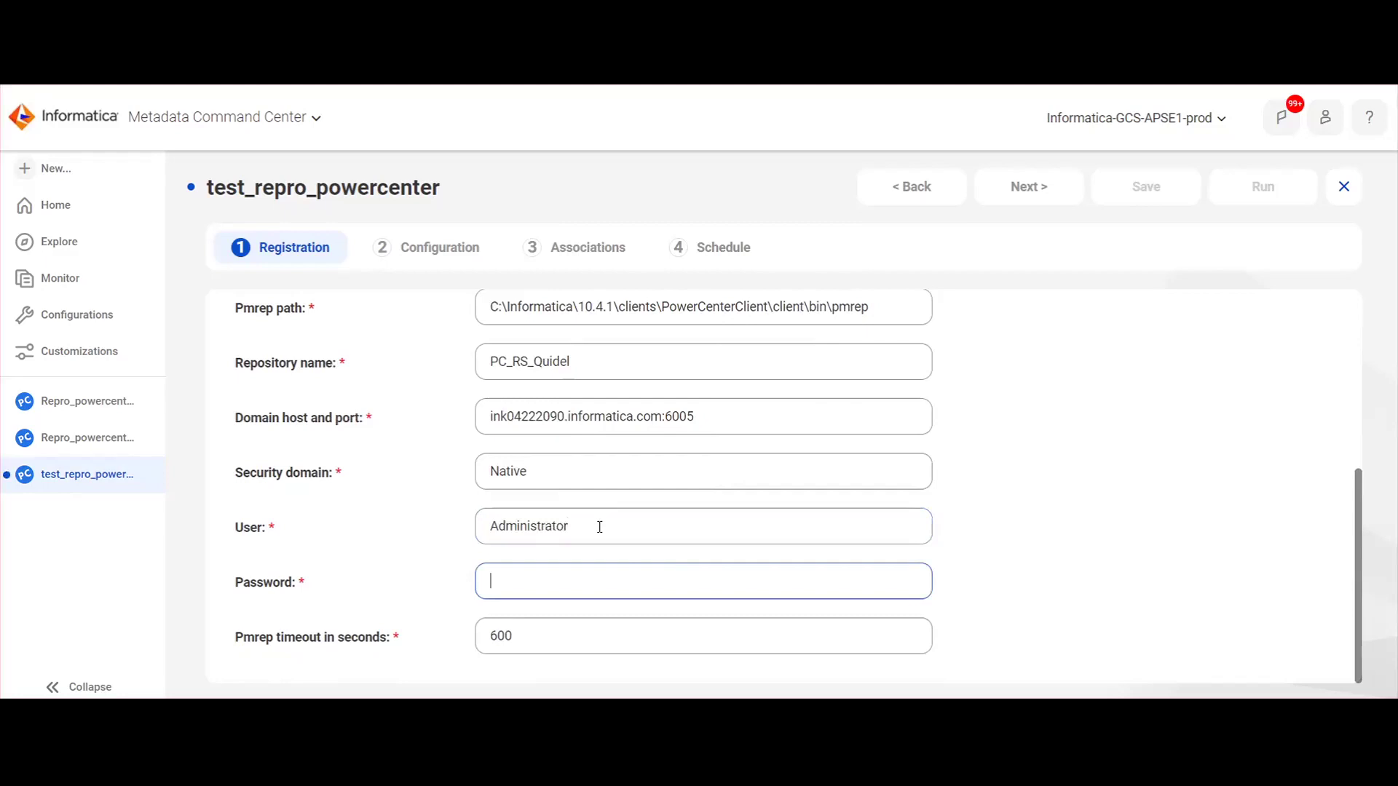
{"action": "type", "text": "*****"}
{"action": "scroll", "coordinate": [651, 519], "scroll_direction": "up", "scroll_amount": 3}
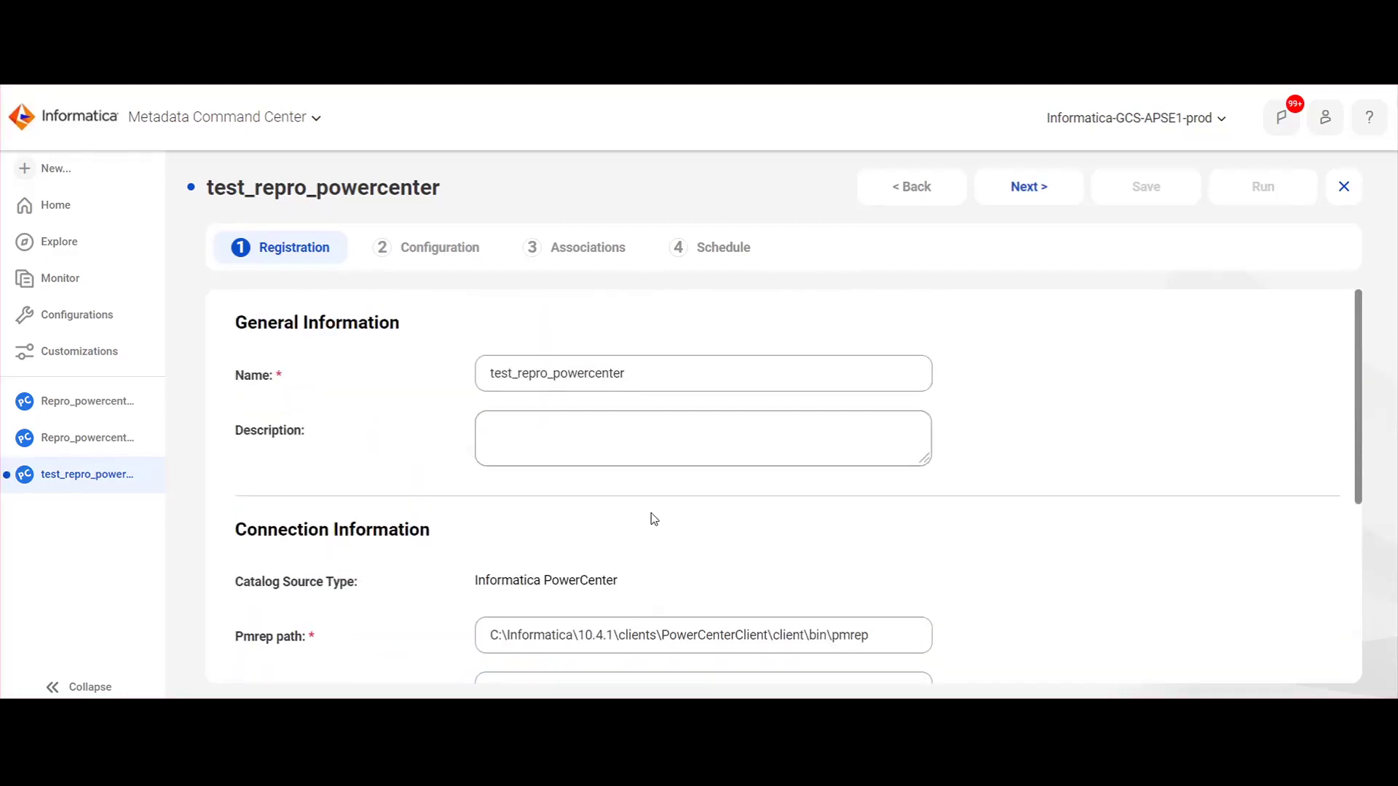
Under Configuration, set runtime environment 1Ranjig and metadata change option Delete.
{"action": "left_click", "coordinate": [1028, 186]}
{"action": "scroll", "coordinate": [601, 396], "scroll_direction": "down", "scroll_amount": 1}
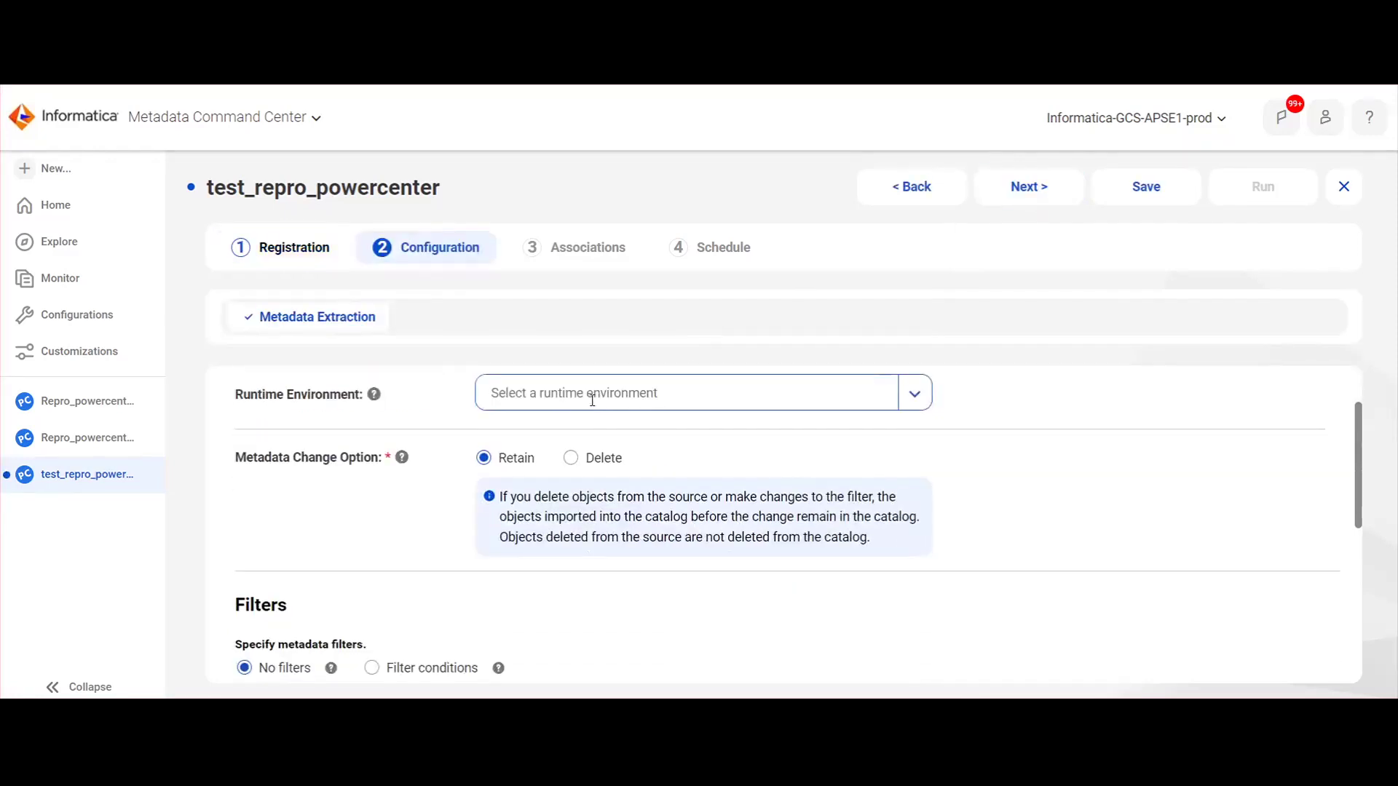
{"action": "left_click", "coordinate": [559, 390]}
{"action": "type", "text": "1r"}
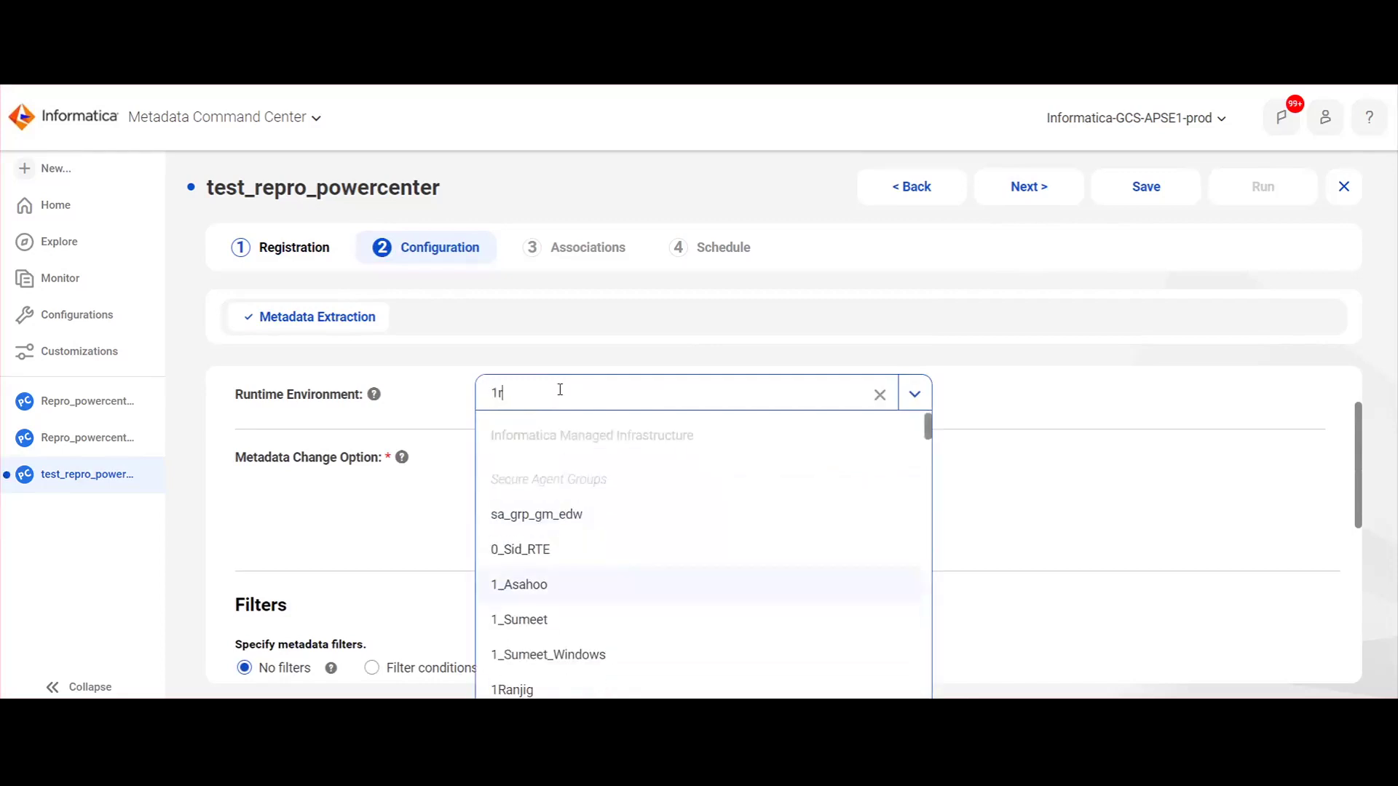
{"action": "type", "text": "a"}
{"action": "key", "text": "Return"}
{"action": "left_click", "coordinate": [595, 463]}
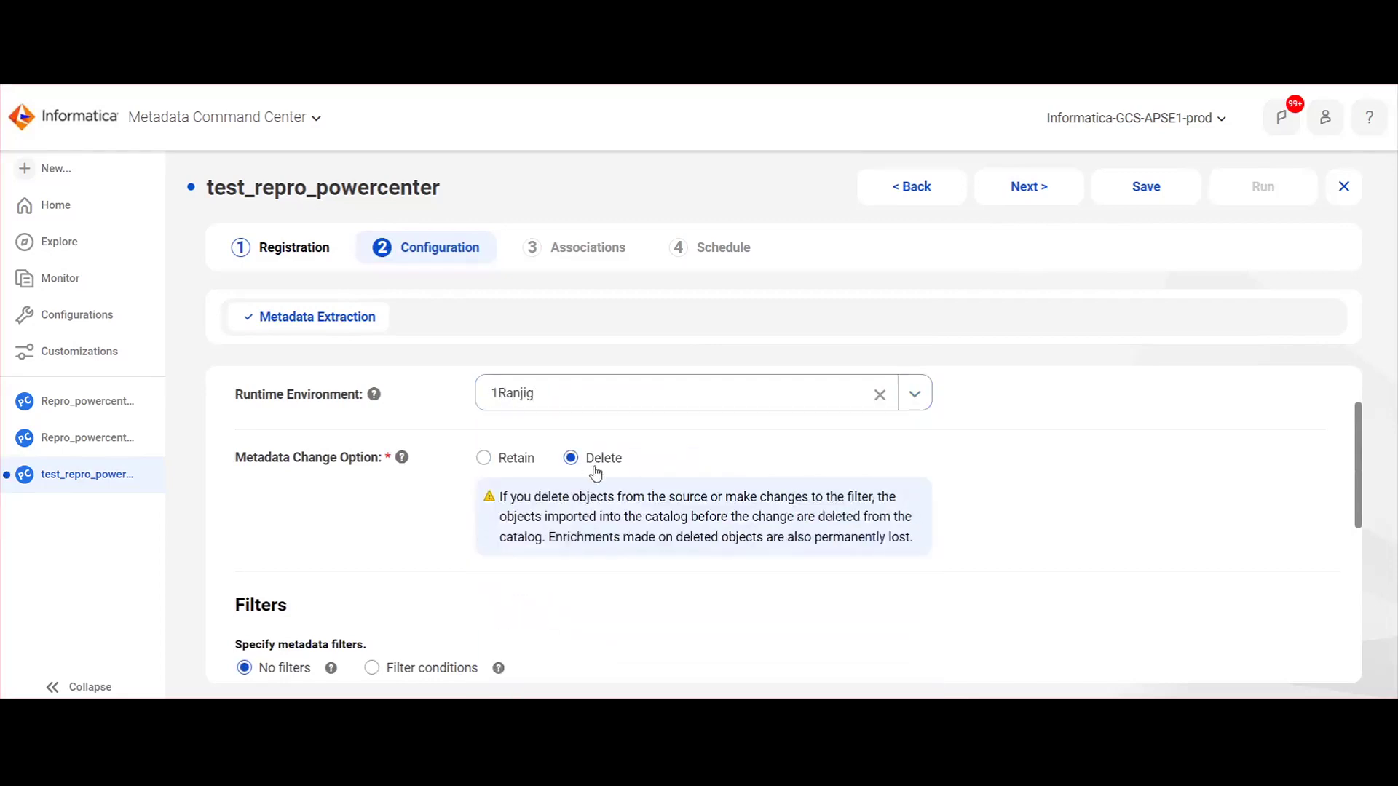
{"action": "scroll", "coordinate": [551, 504], "scroll_direction": "down", "scroll_amount": 2}
Enable filter conditions and add an Include Metadata filter for All Types.
{"action": "left_click", "coordinate": [413, 485]}
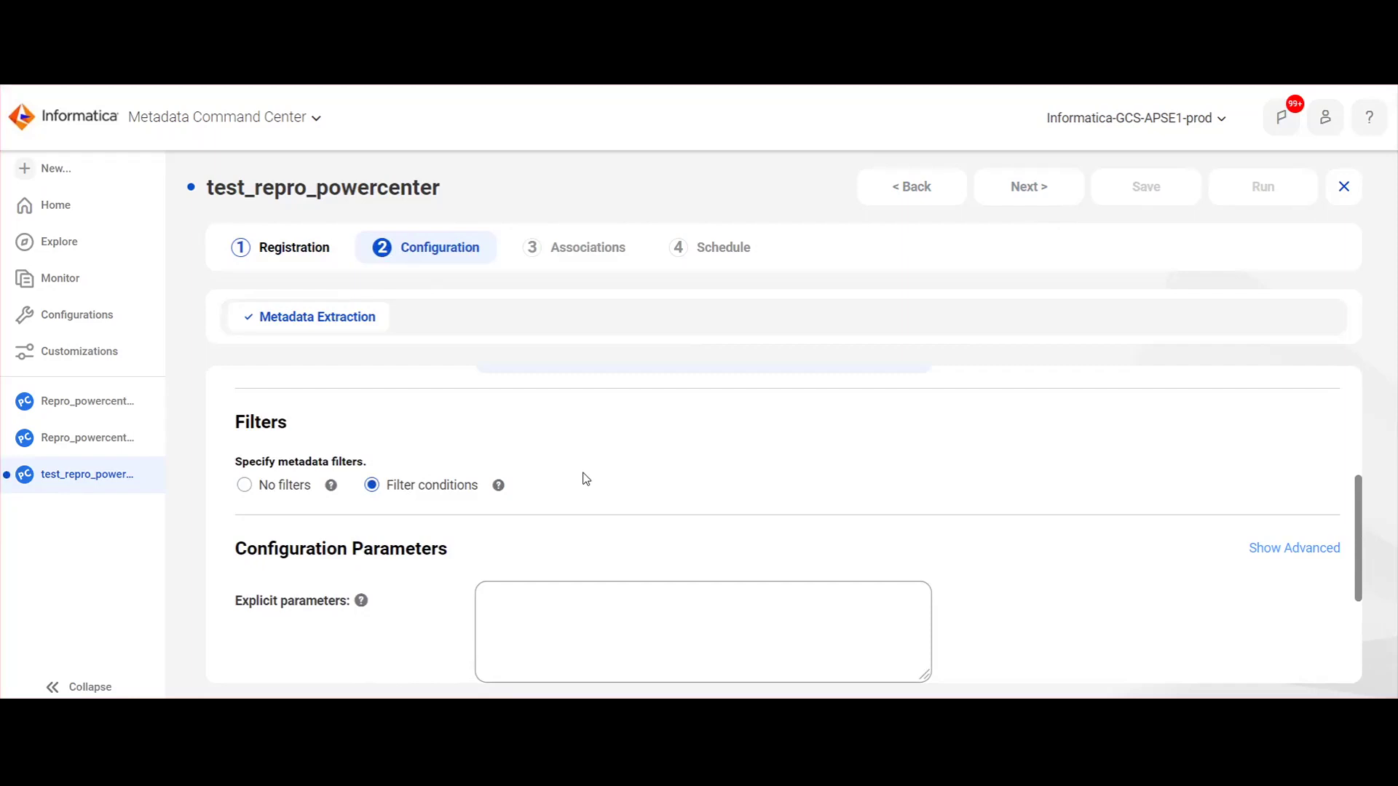
{"action": "scroll", "coordinate": [554, 490], "scroll_direction": "down", "scroll_amount": 1}
{"action": "left_click", "coordinate": [374, 490]}
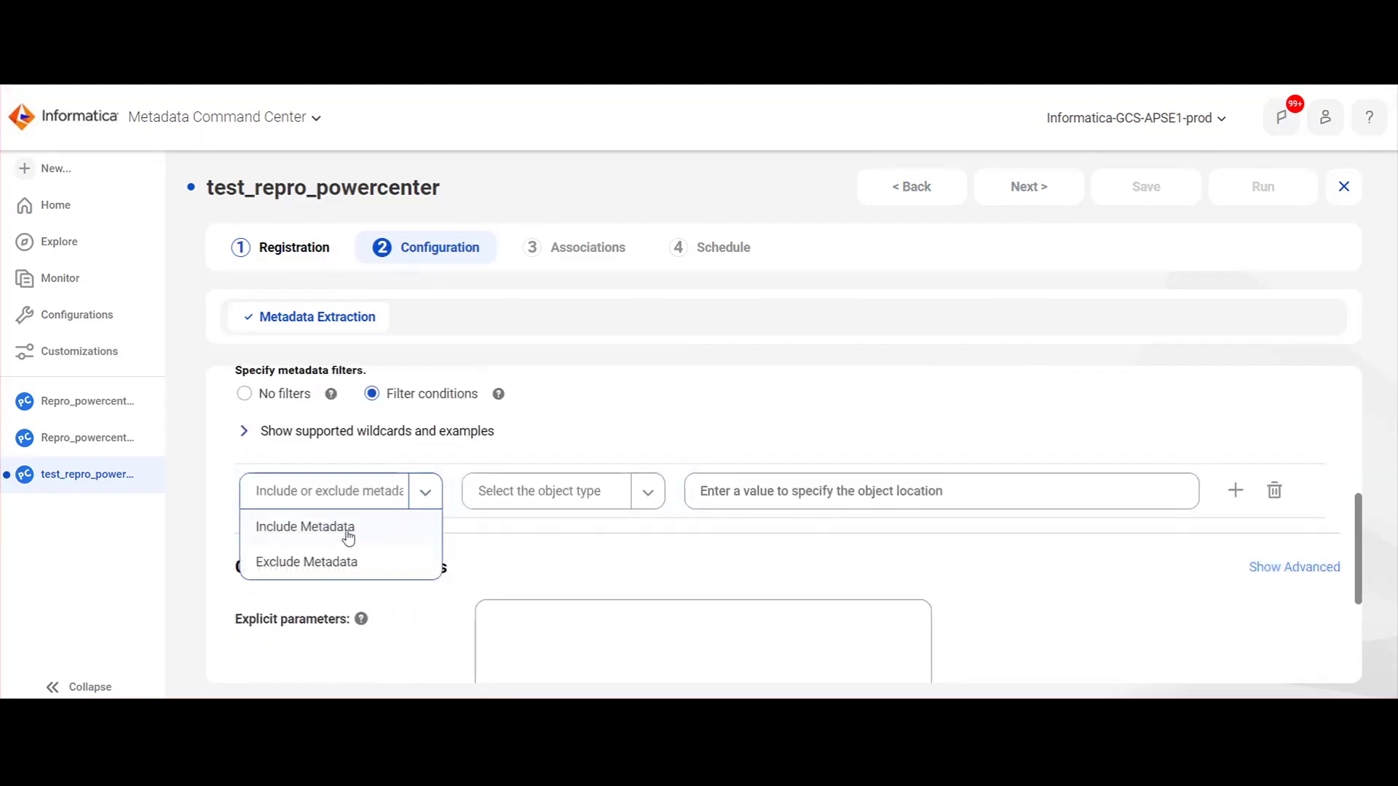
{"action": "left_click", "coordinate": [345, 529]}
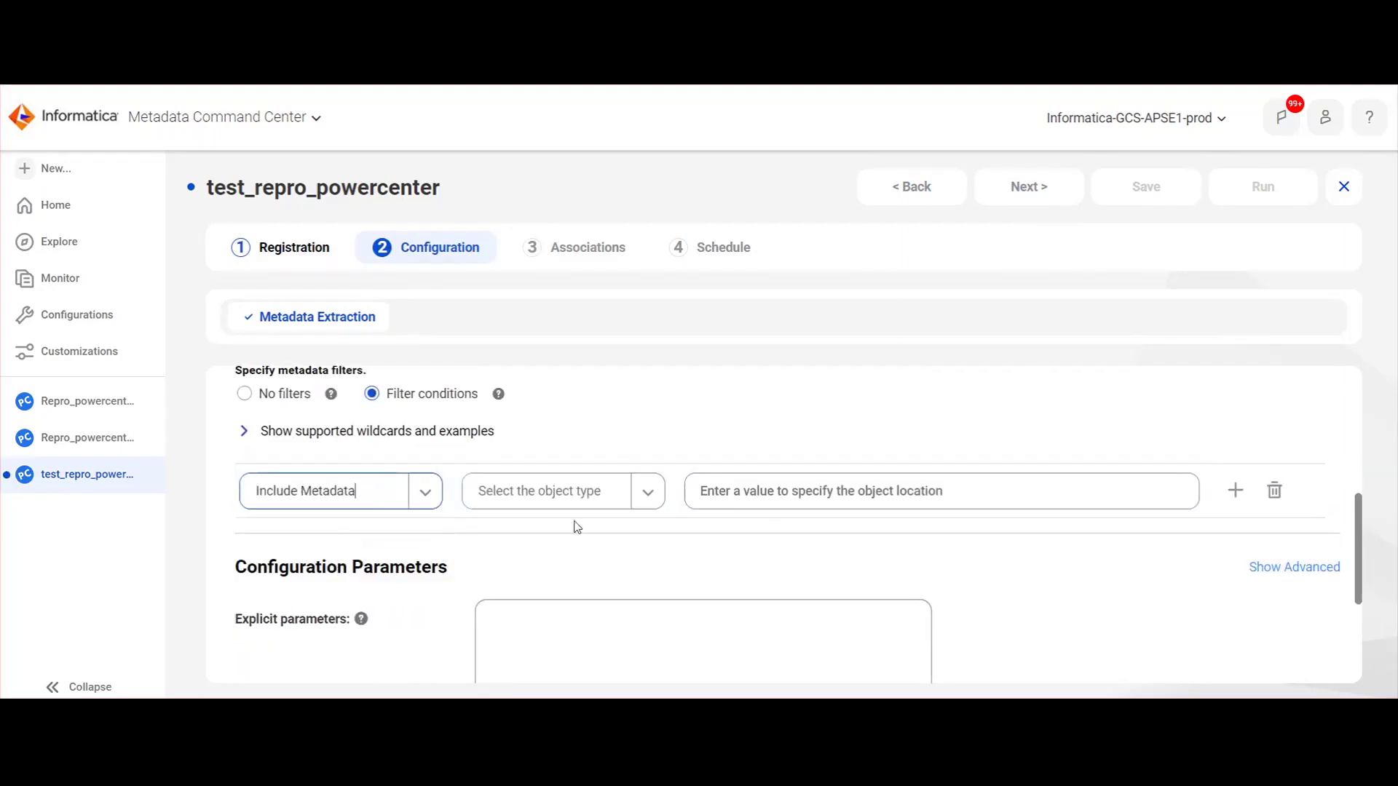
{"action": "left_click", "coordinate": [562, 490]}
{"action": "left_click", "coordinate": [577, 527]}
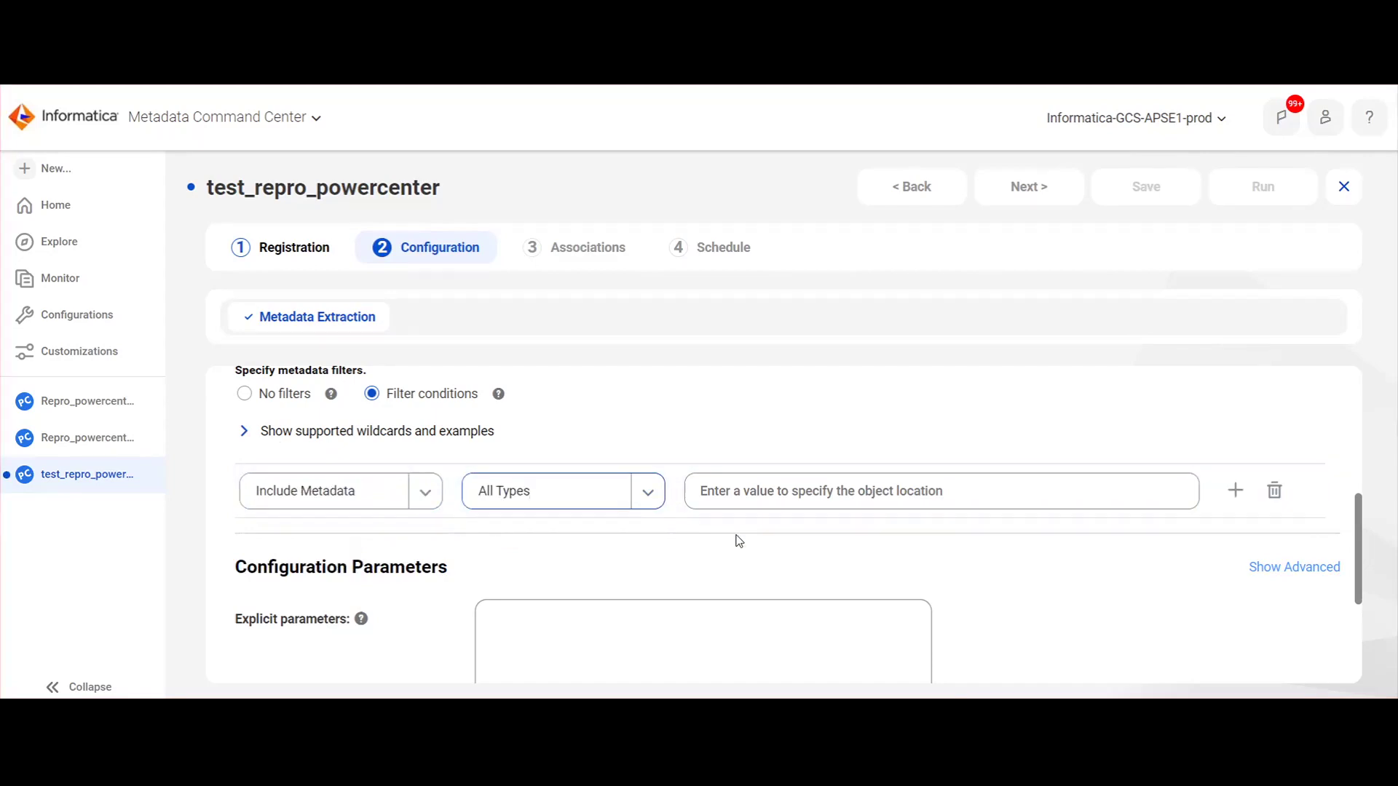
{"action": "left_click", "coordinate": [244, 433]}
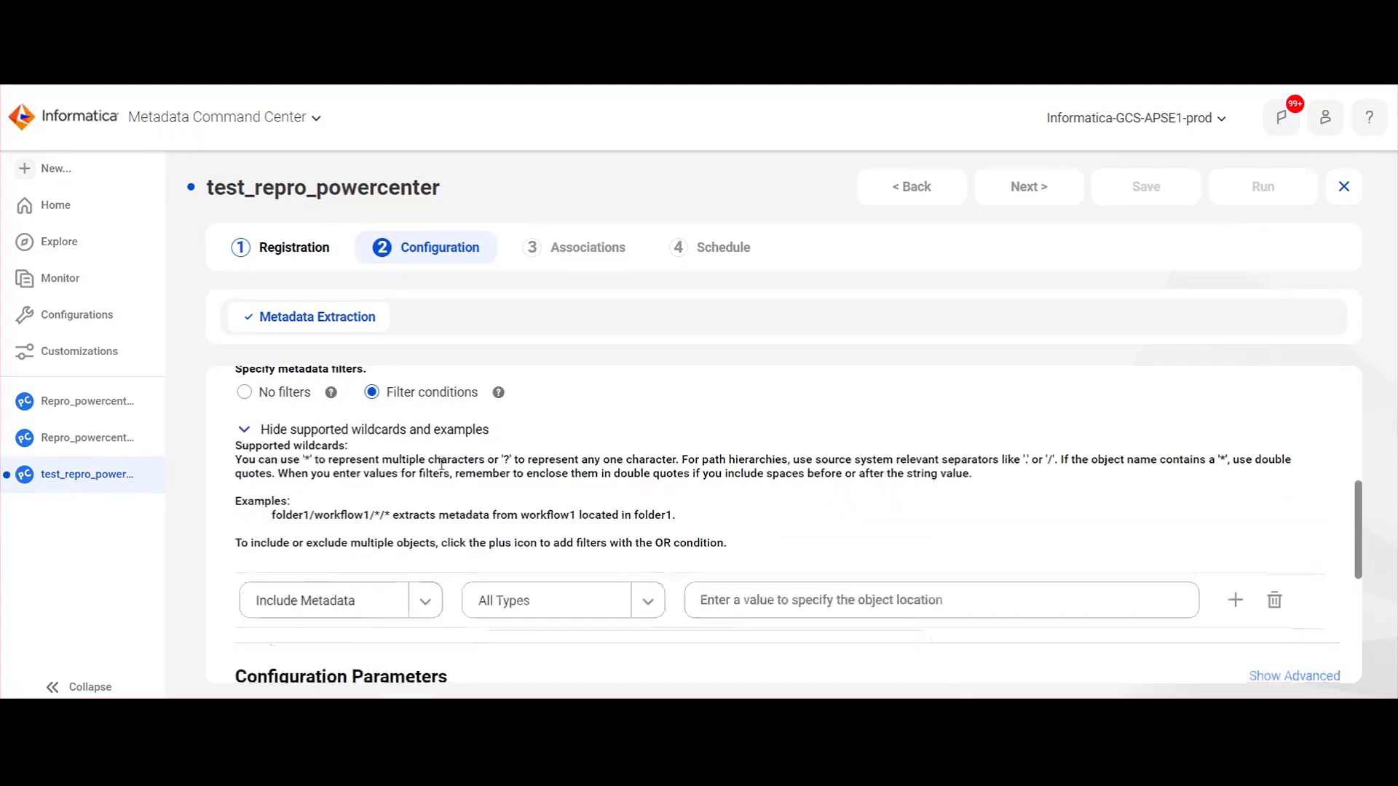
{"action": "scroll", "coordinate": [441, 467], "scroll_direction": "down", "scroll_amount": 1}
Copy repro/wf_repro_test from the notes into the filter's object location.
{"action": "left_click", "coordinate": [767, 518]}
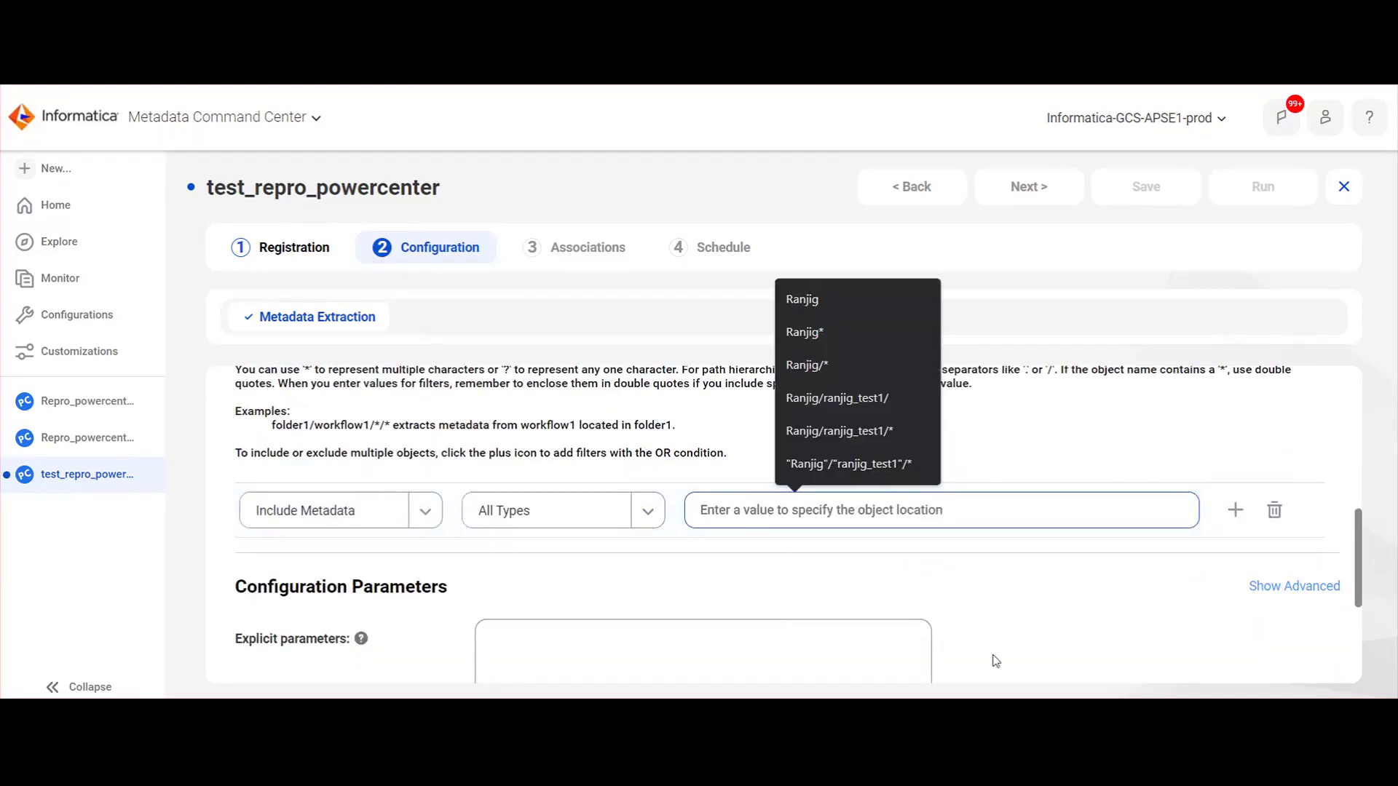
{"action": "key", "text": "alt+Tab"}
{"action": "left_click_drag", "start_coordinate": [880, 446], "coordinate": [737, 444]}
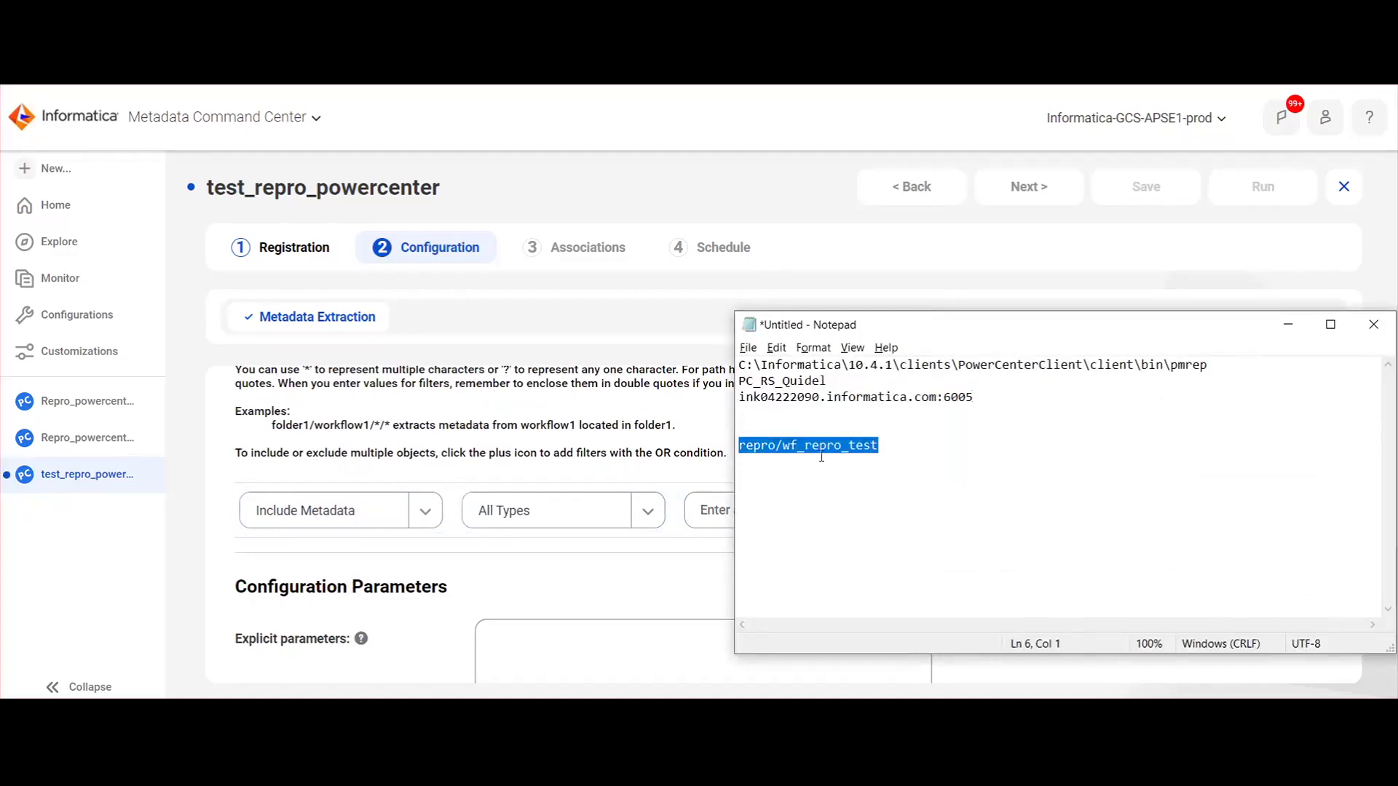
{"action": "key", "text": "ctrl+c"}
{"action": "key", "text": "alt+Tab"}
{"action": "key", "text": "ctrl+v"}
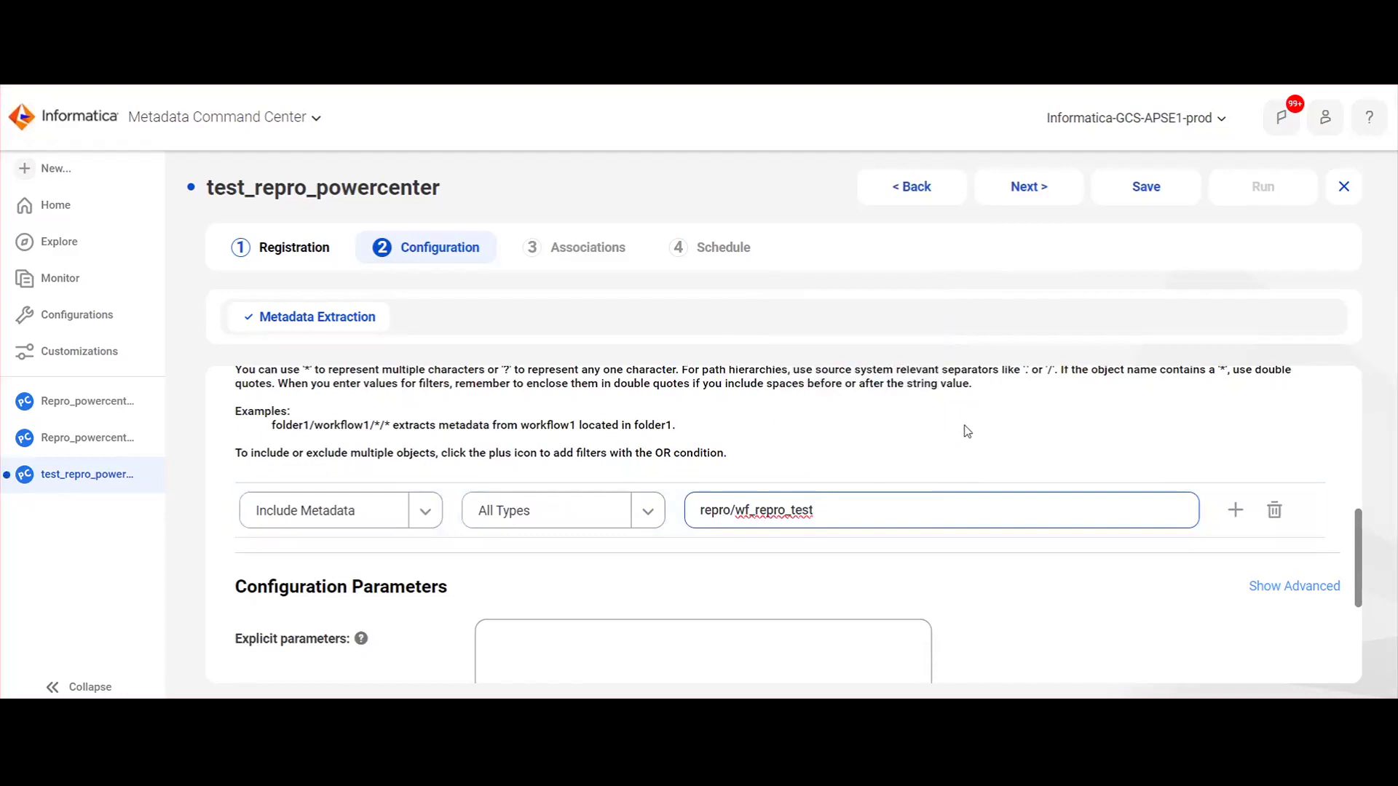
Save test_repro_powercenter and confirm running its metadata extraction job.
{"action": "left_click", "coordinate": [1136, 208]}
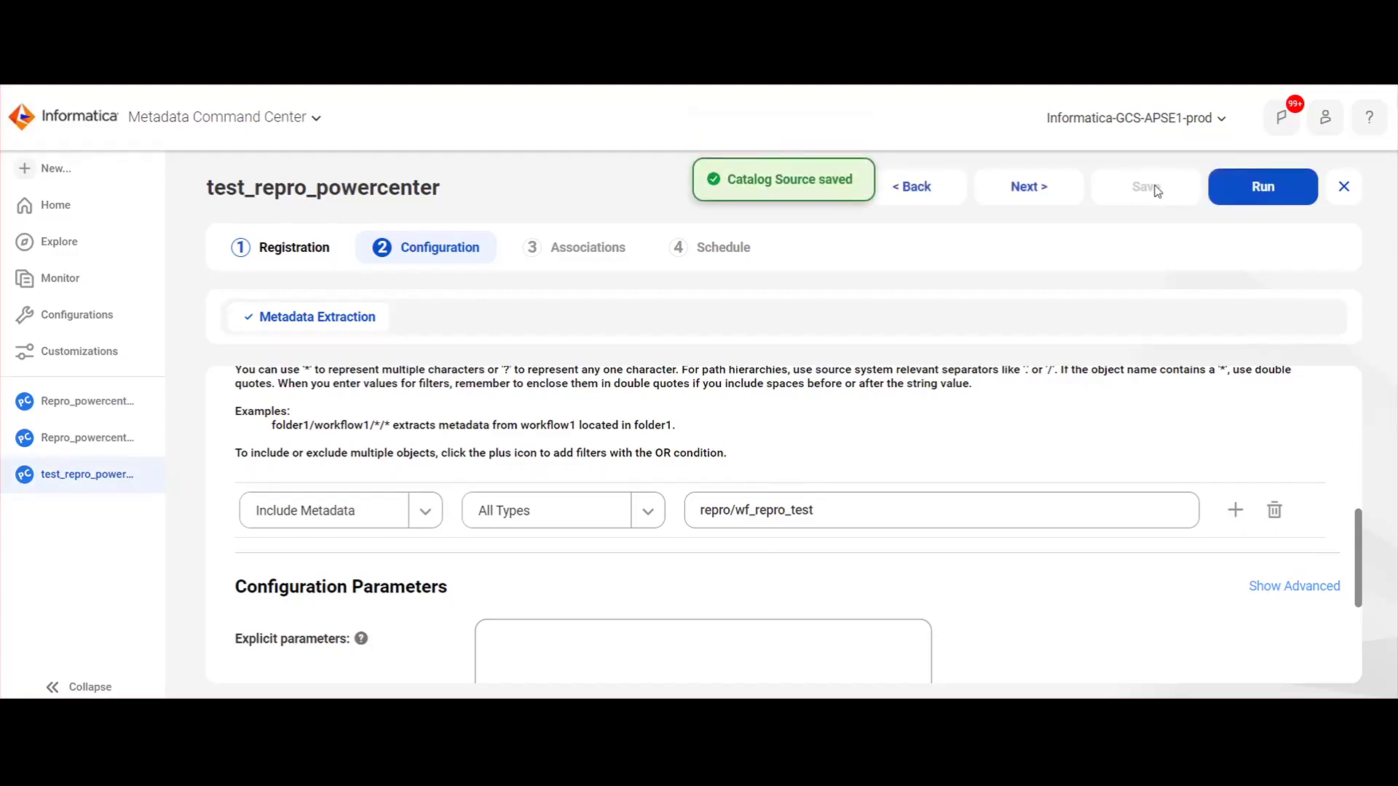
{"action": "left_click", "coordinate": [1259, 195]}
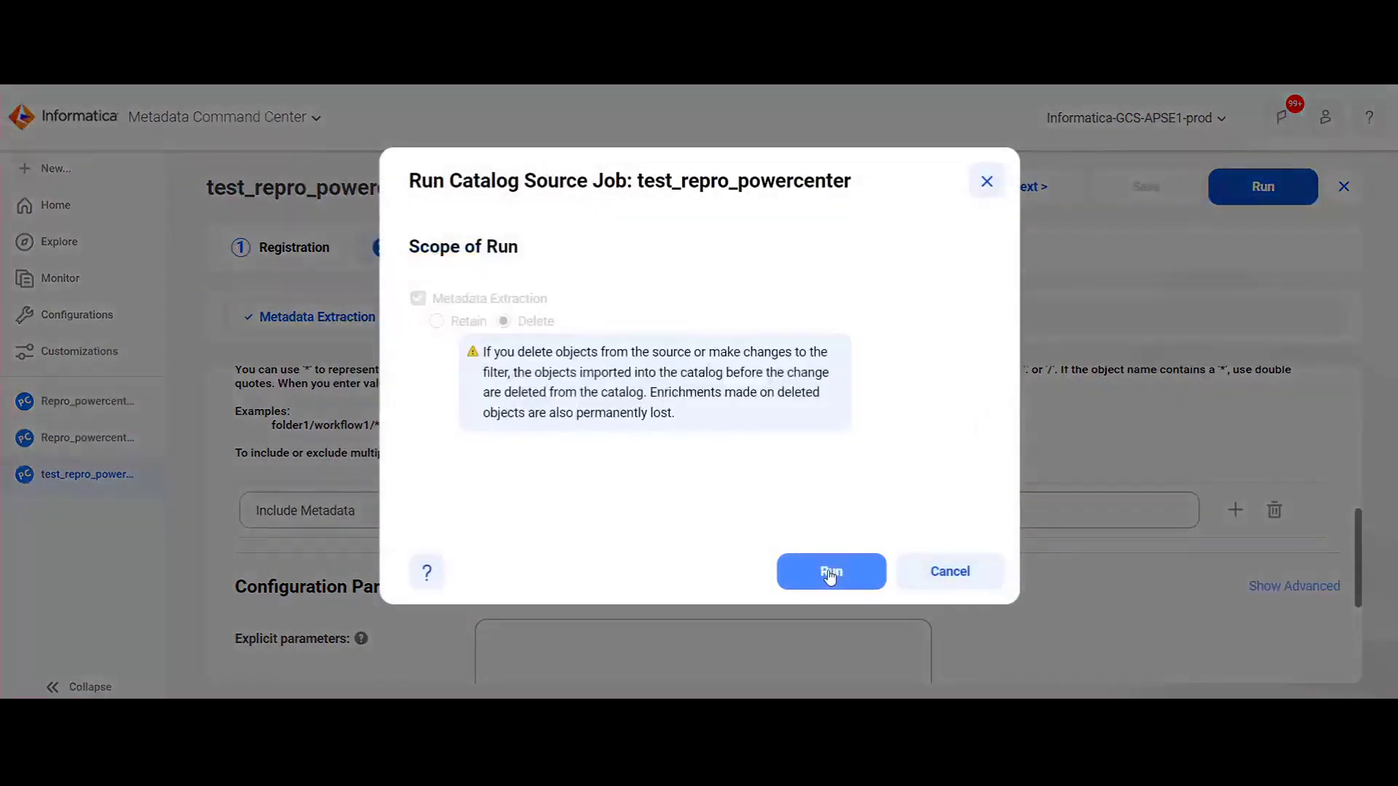
{"action": "left_click", "coordinate": [830, 573]}
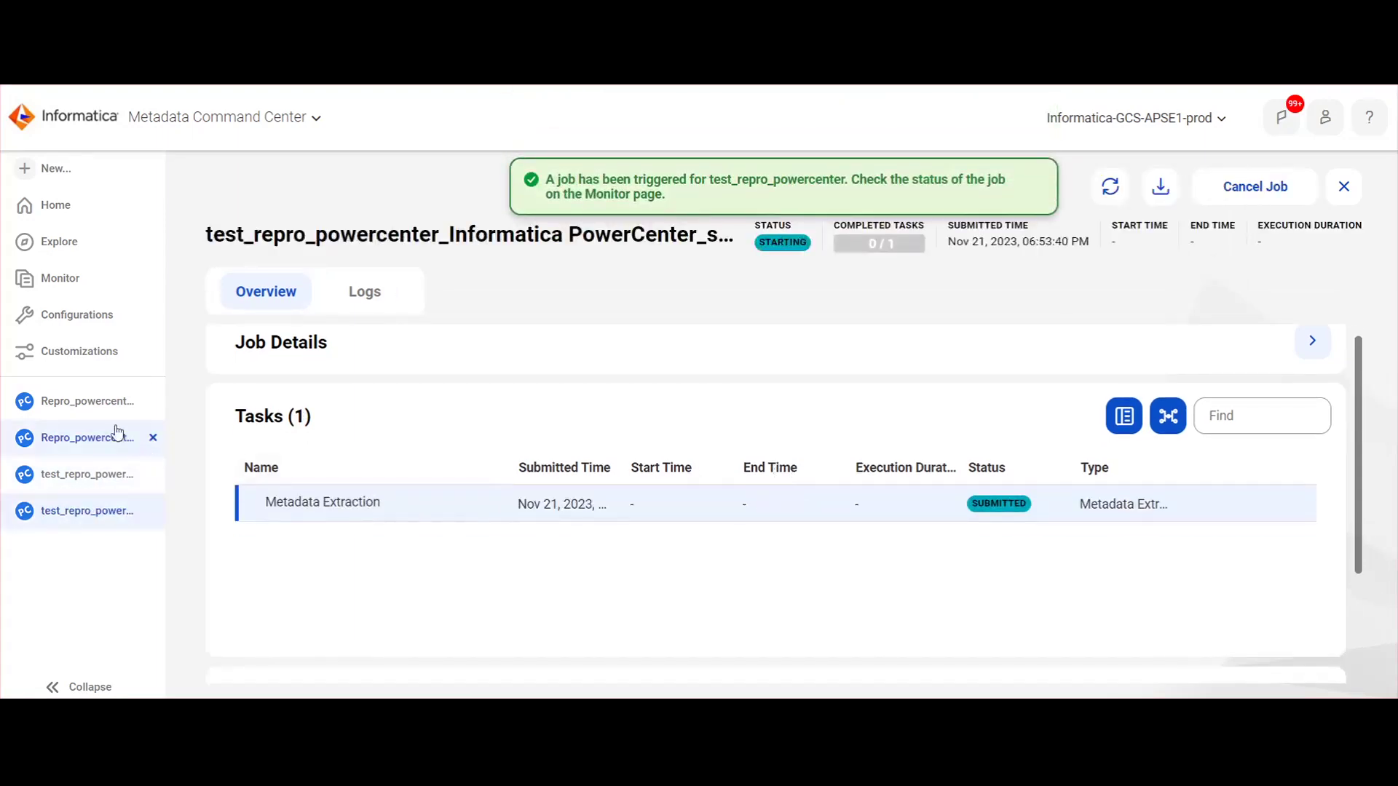
{"action": "left_click", "coordinate": [88, 441]}
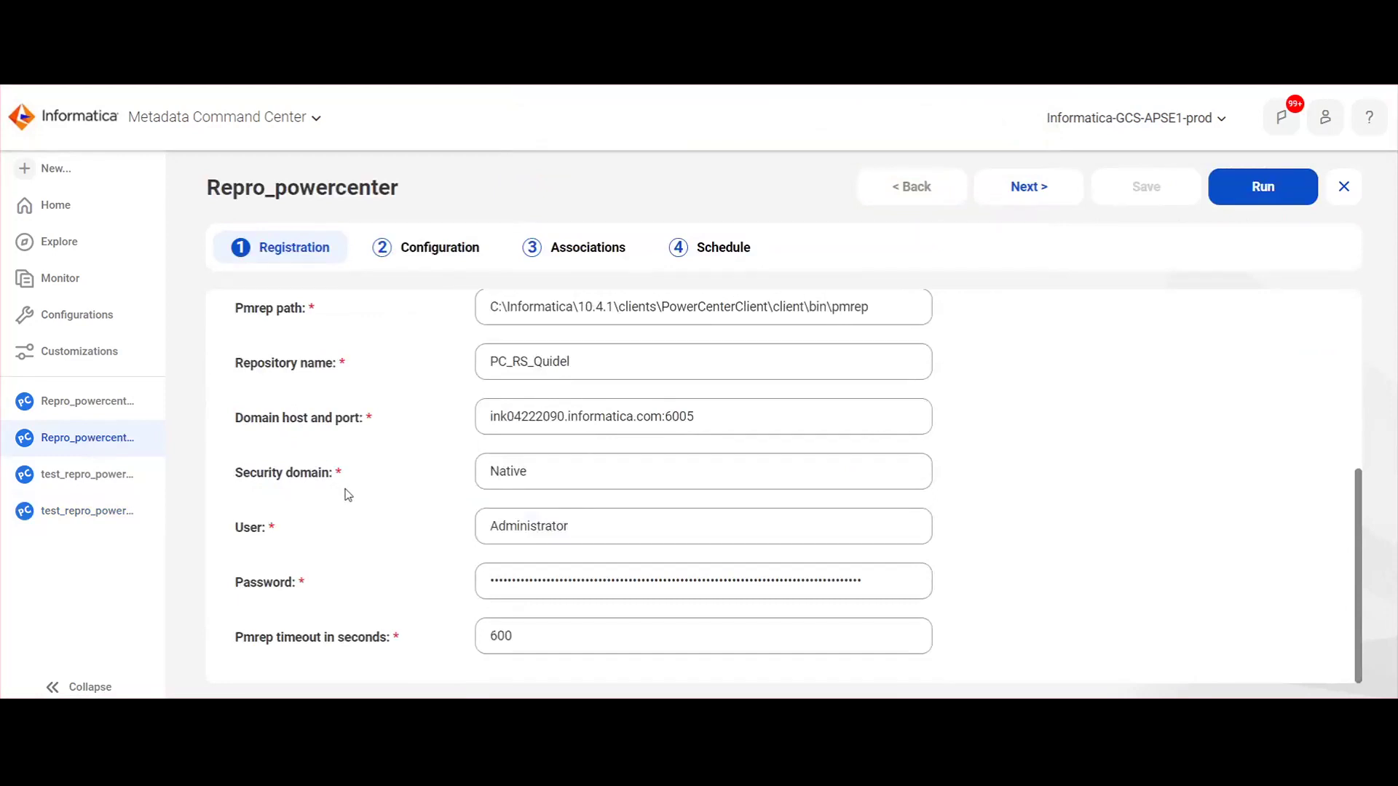
{"action": "scroll", "coordinate": [346, 495], "scroll_direction": "up", "scroll_amount": 3}
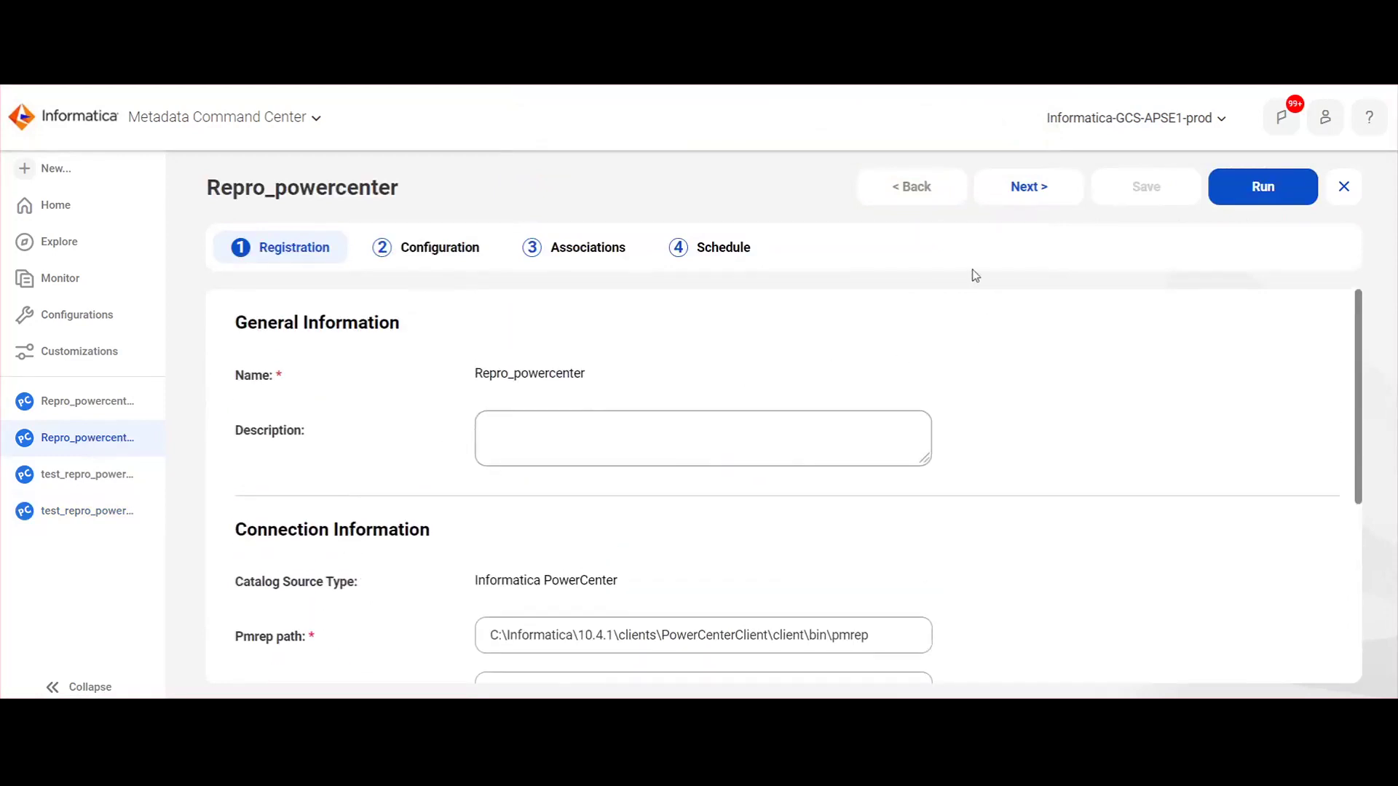
Review Repro_powercenter's Configuration, then open its completed job showing 4/4 tasks.
{"action": "left_click", "coordinate": [1033, 197]}
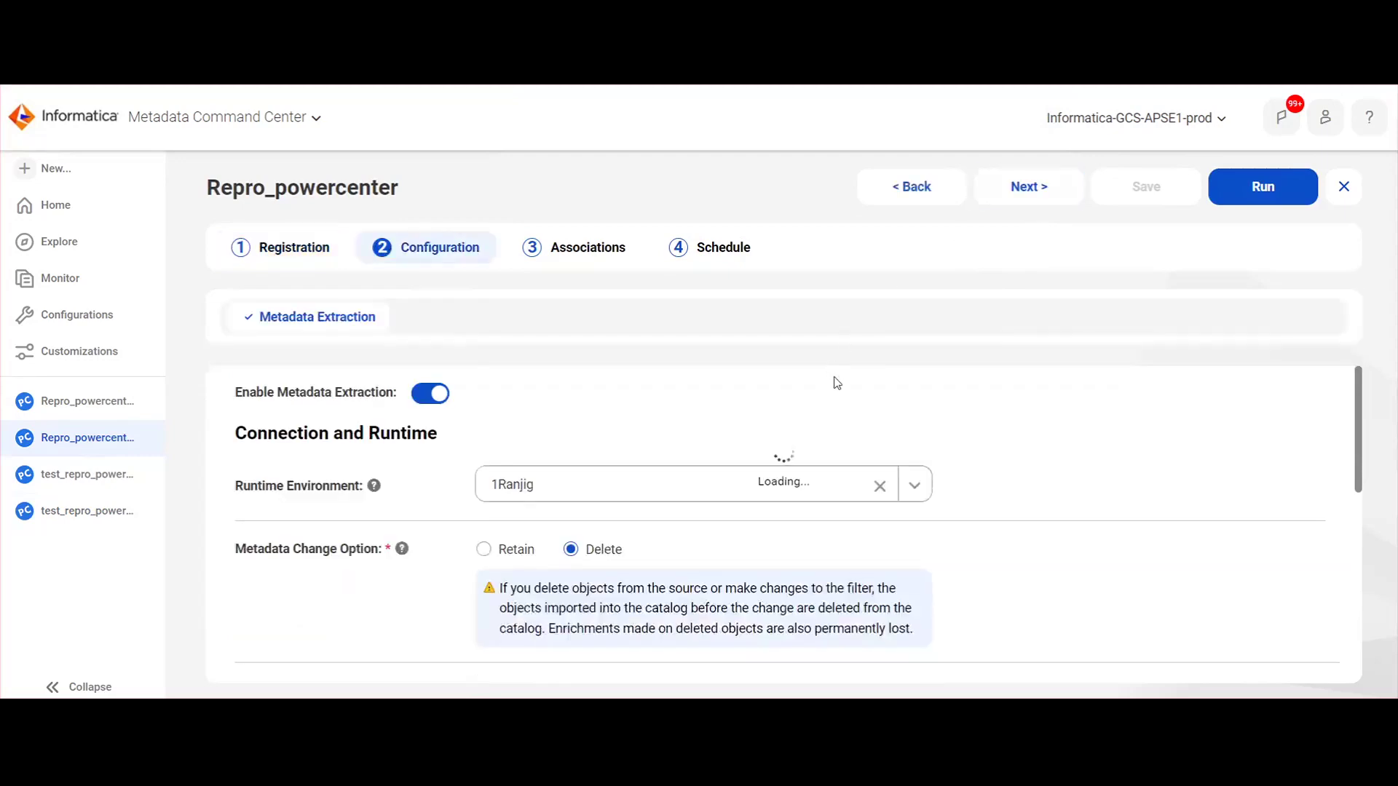
{"action": "scroll", "coordinate": [874, 399], "scroll_direction": "down", "scroll_amount": 3}
{"action": "scroll", "coordinate": [886, 415], "scroll_direction": "down", "scroll_amount": 3}
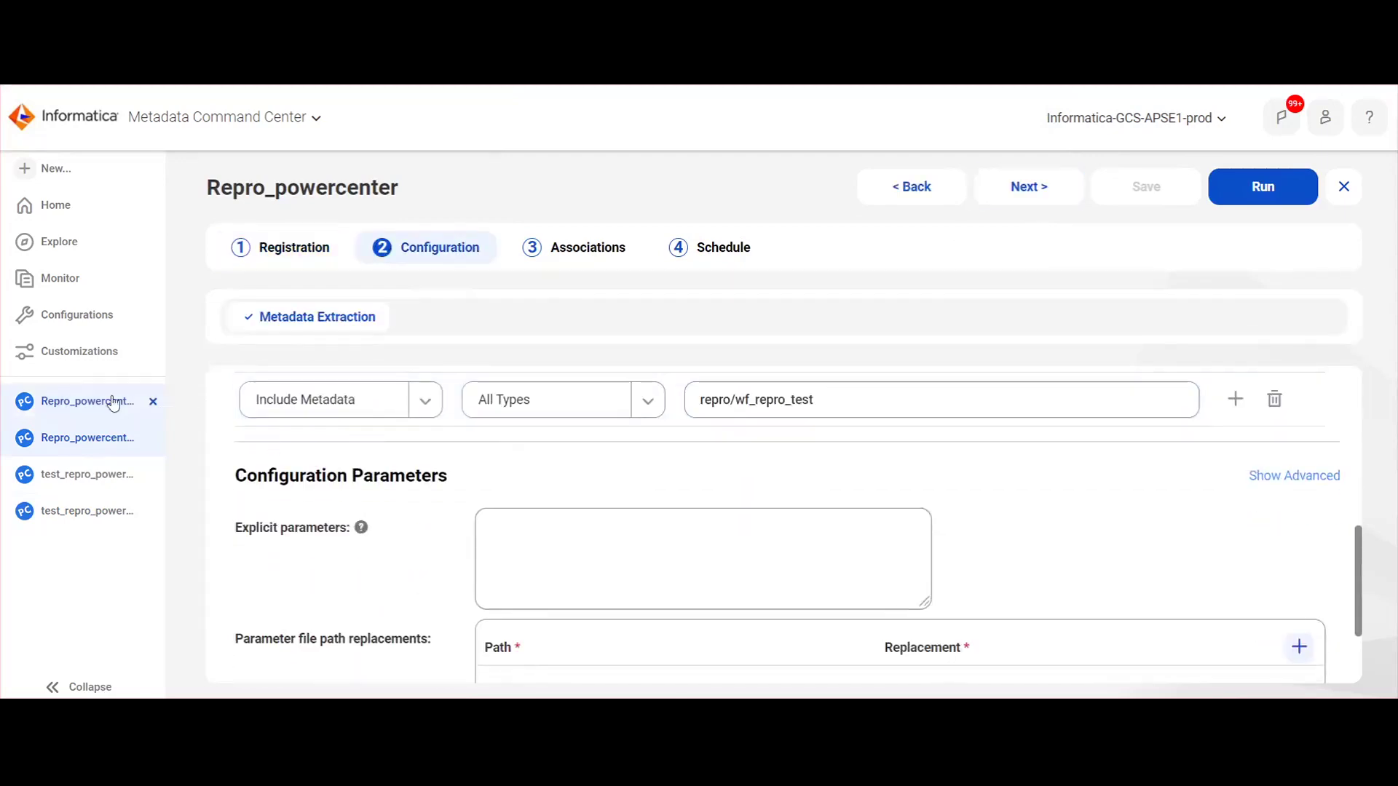
{"action": "left_click", "coordinate": [82, 402]}
{"action": "scroll", "coordinate": [607, 508], "scroll_direction": "down", "scroll_amount": 1}
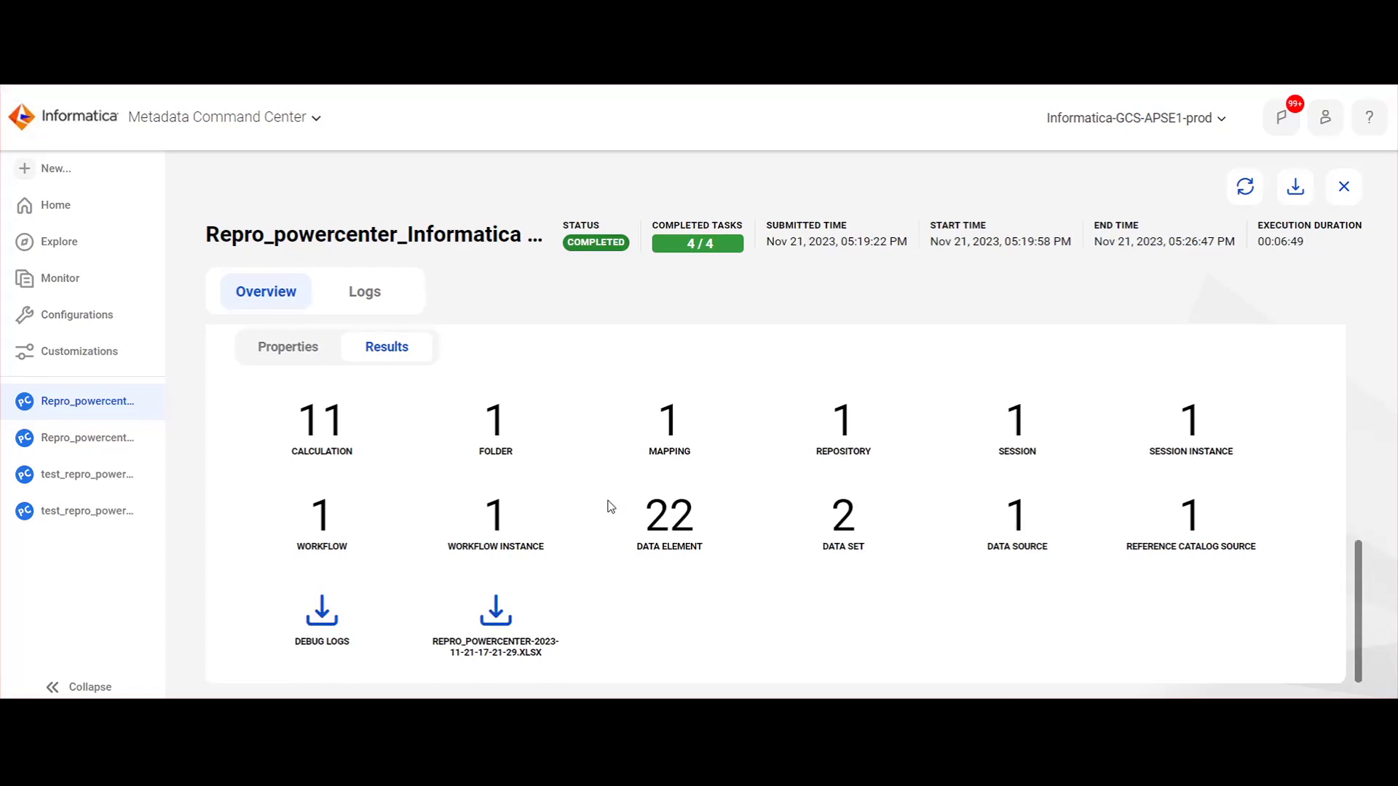
{"action": "scroll", "coordinate": [589, 513], "scroll_direction": "down", "scroll_amount": 3}
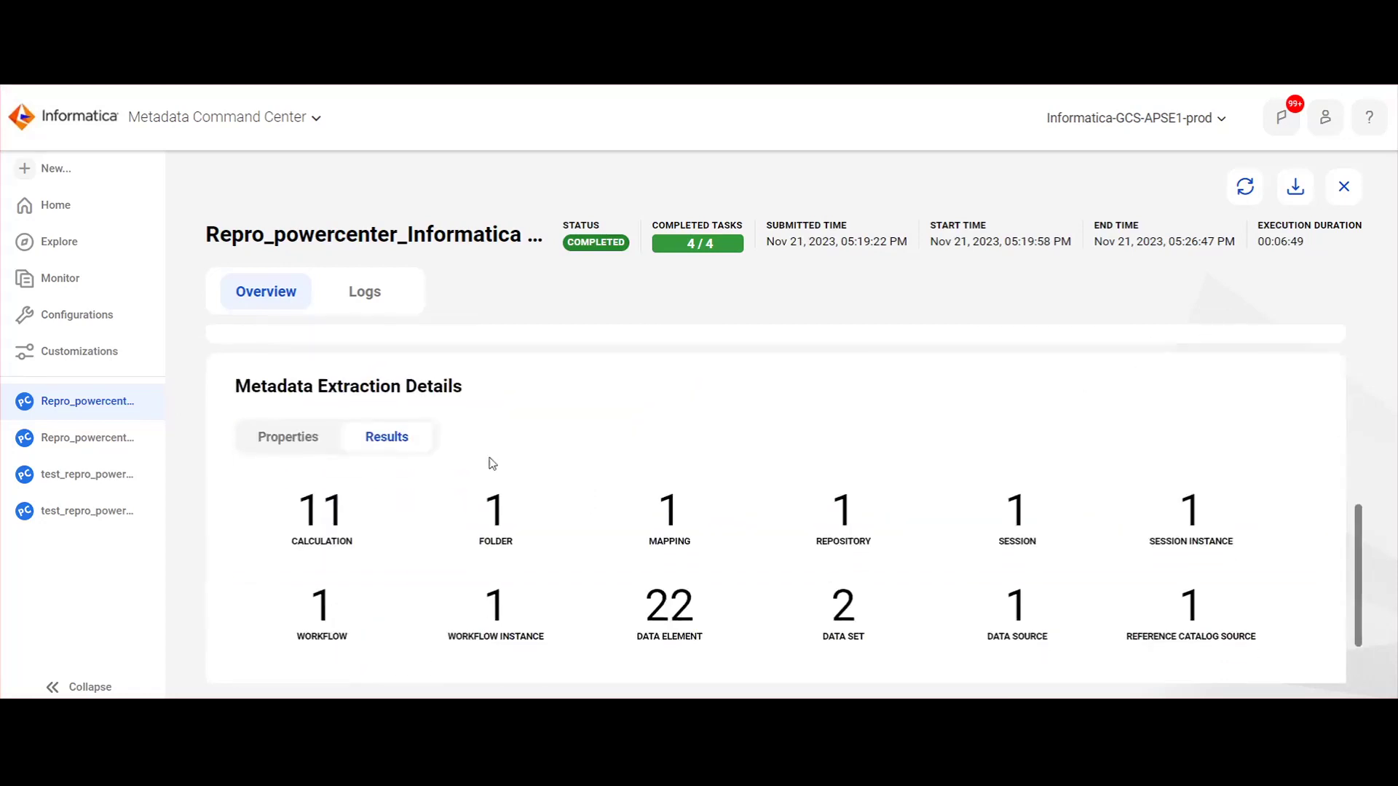
{"action": "left_click_drag", "start_coordinate": [201, 236], "coordinate": [386, 257]}
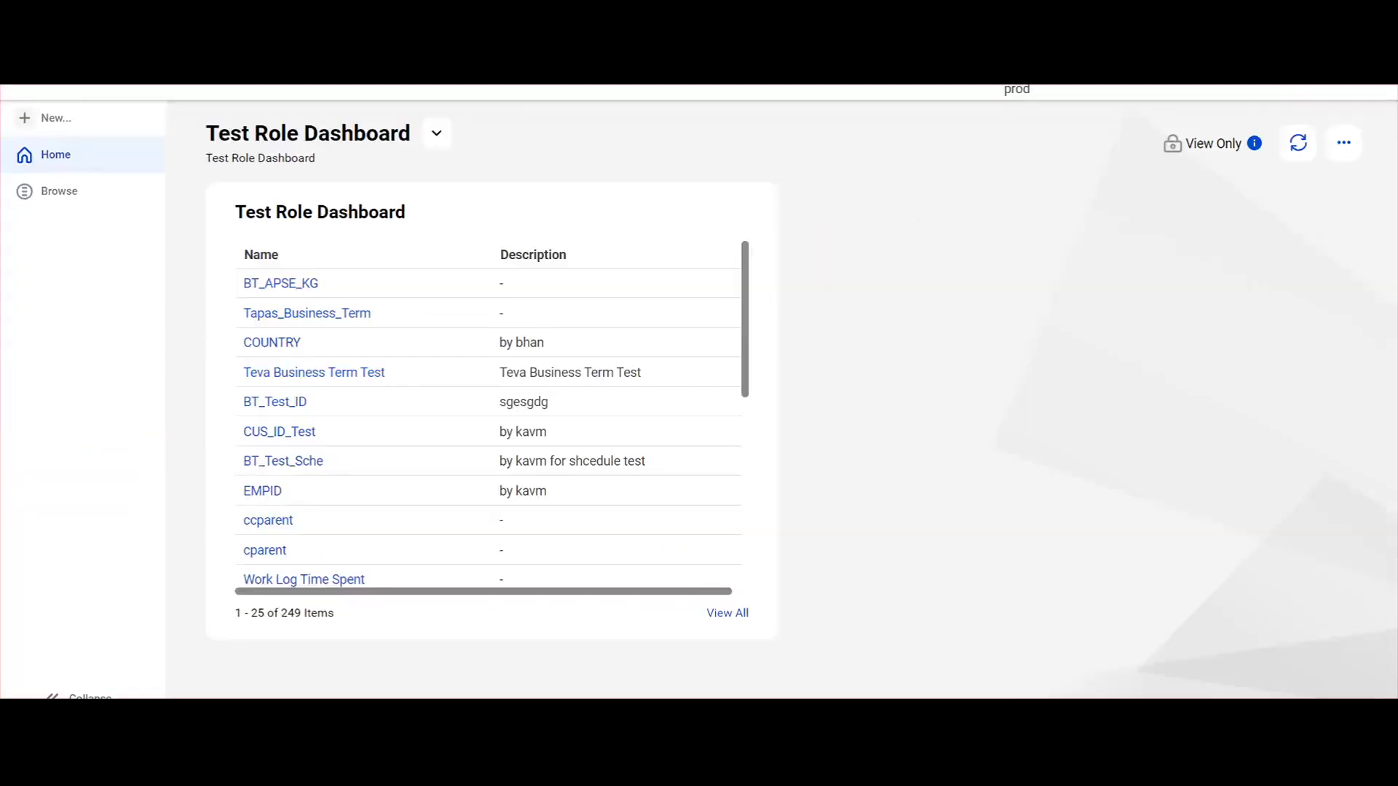
Rerun the Repro_powercenter search and view lineage of session instance s_m_repro_test.
{"action": "left_click", "coordinate": [530, 92]}
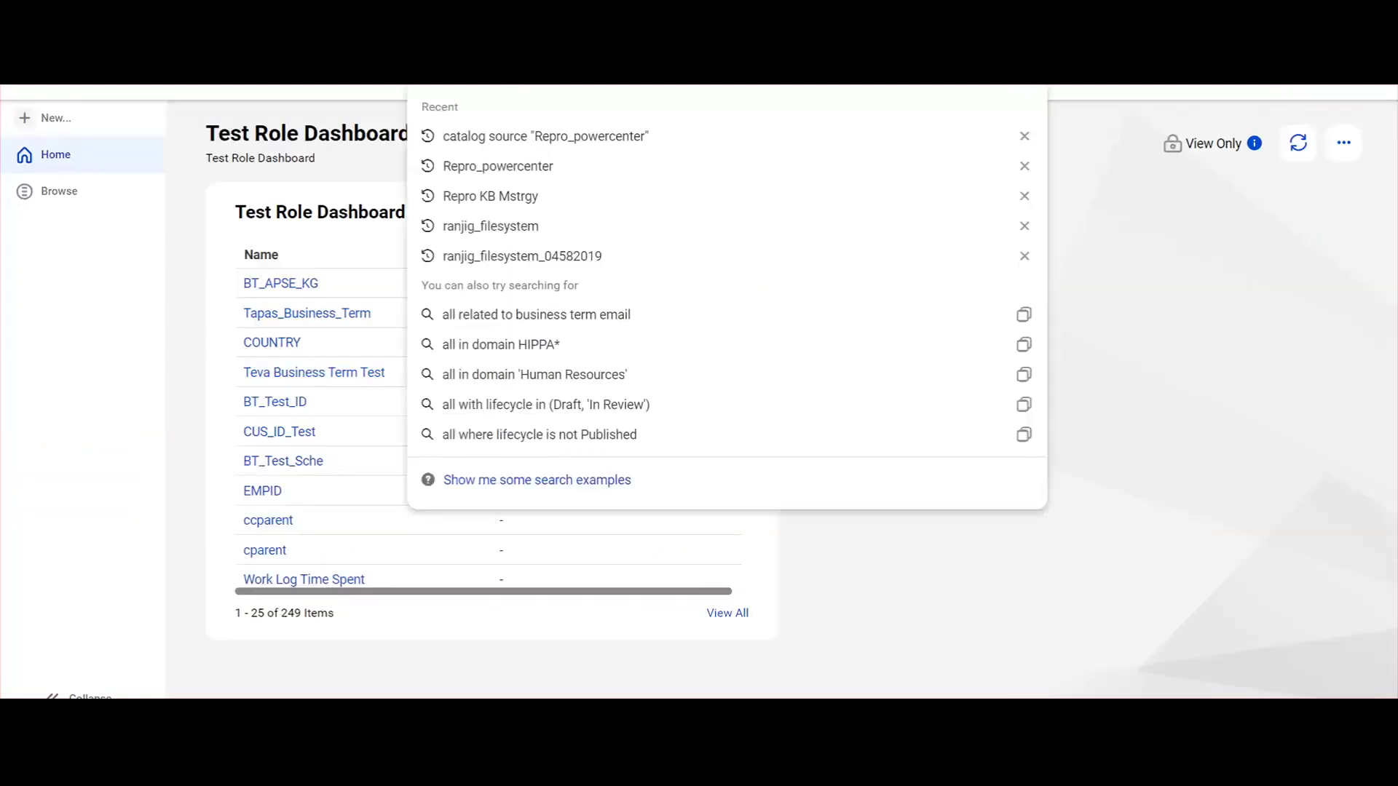
{"action": "left_click", "coordinate": [530, 136]}
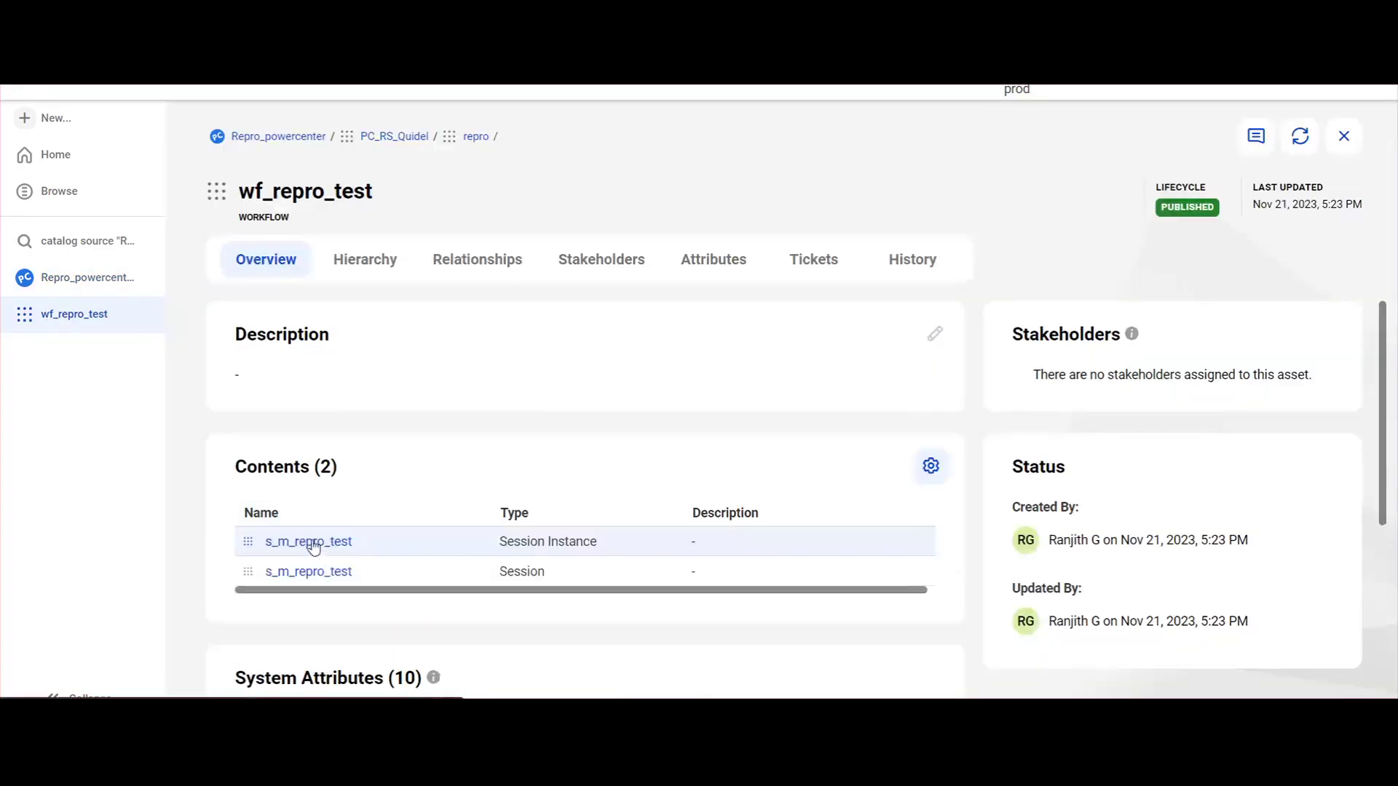
{"action": "left_click", "coordinate": [313, 542]}
{"action": "scroll", "coordinate": [370, 488], "scroll_direction": "down", "scroll_amount": 2}
{"action": "scroll", "coordinate": [375, 495], "scroll_direction": "down", "scroll_amount": 3}
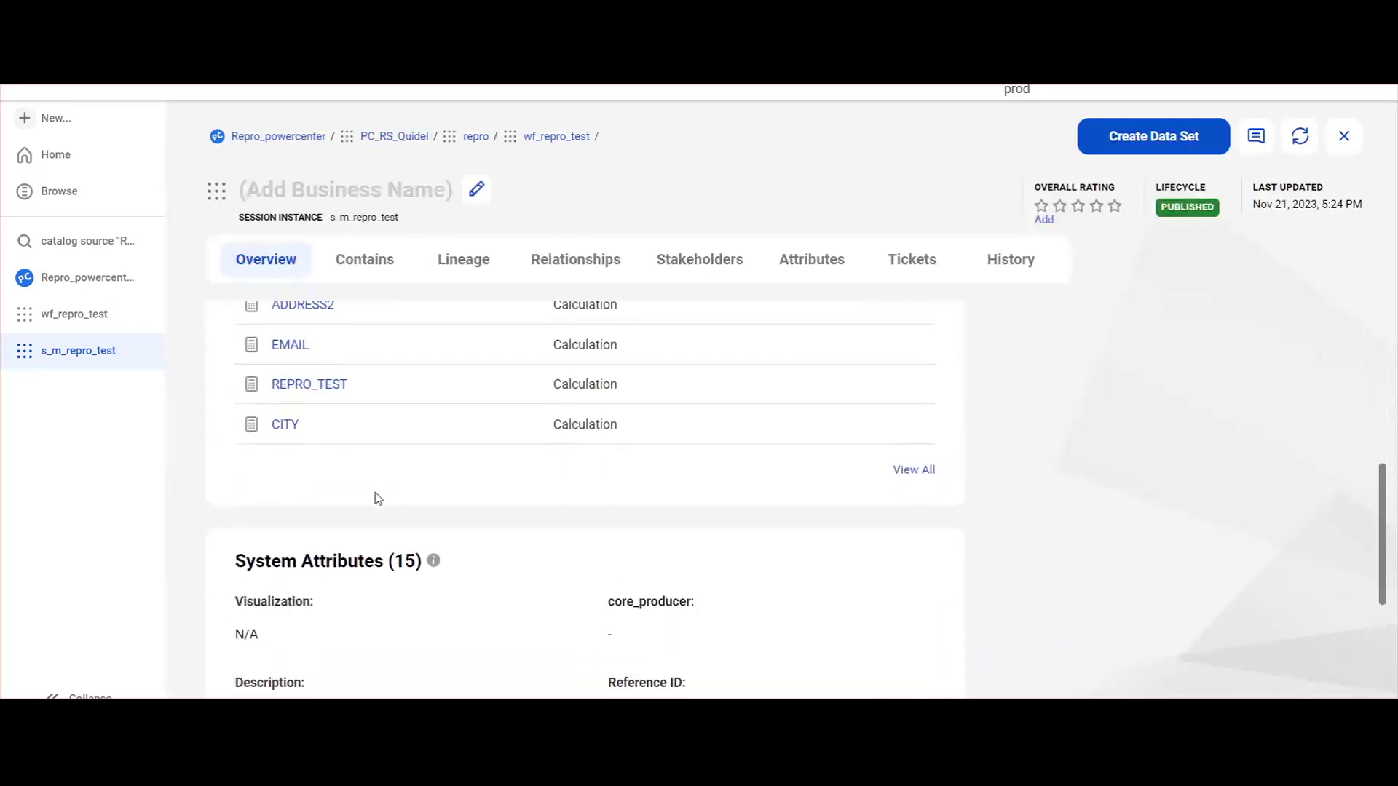
{"action": "scroll", "coordinate": [374, 495], "scroll_direction": "up", "scroll_amount": 2}
{"action": "scroll", "coordinate": [375, 494], "scroll_direction": "up", "scroll_amount": 2}
{"action": "left_click", "coordinate": [461, 263]}
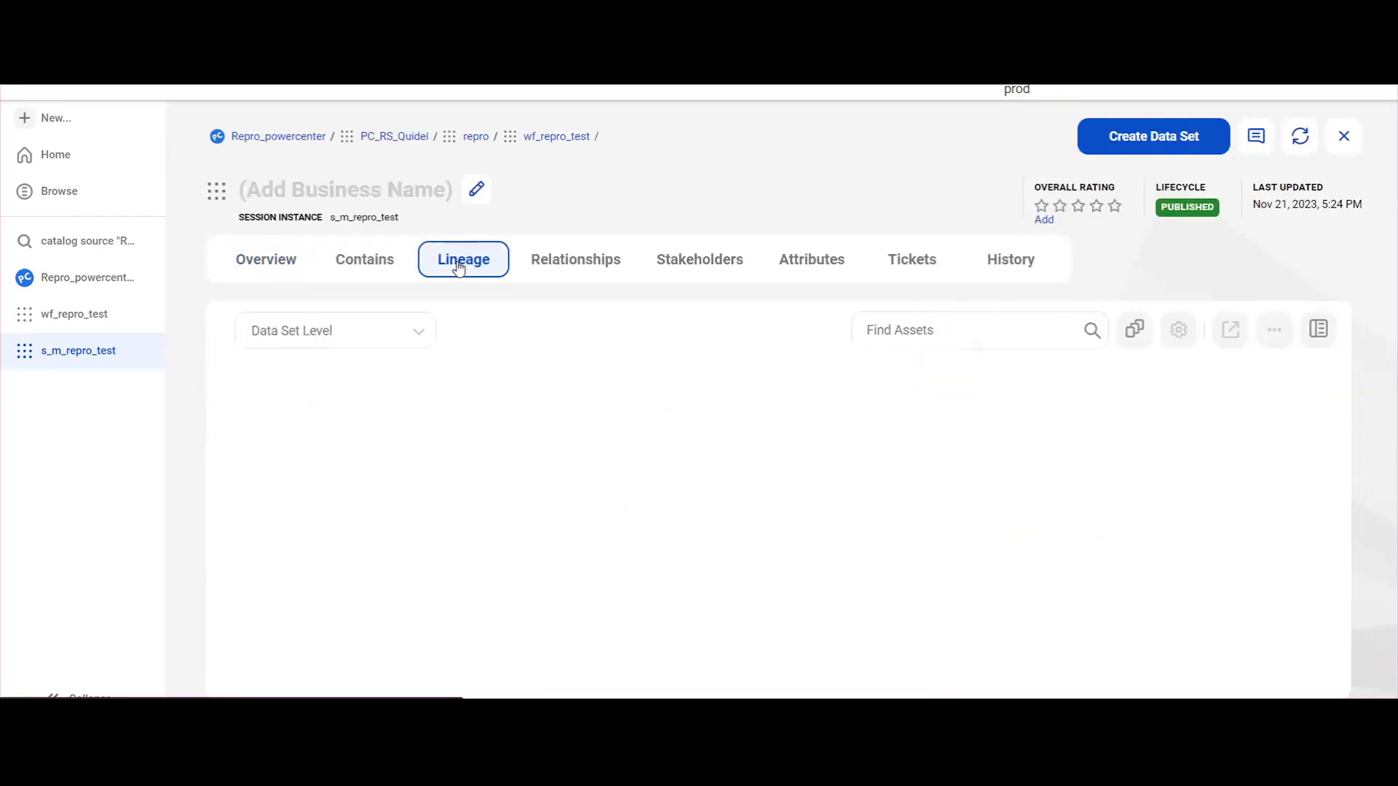
{"action": "left_click", "coordinate": [581, 268]}
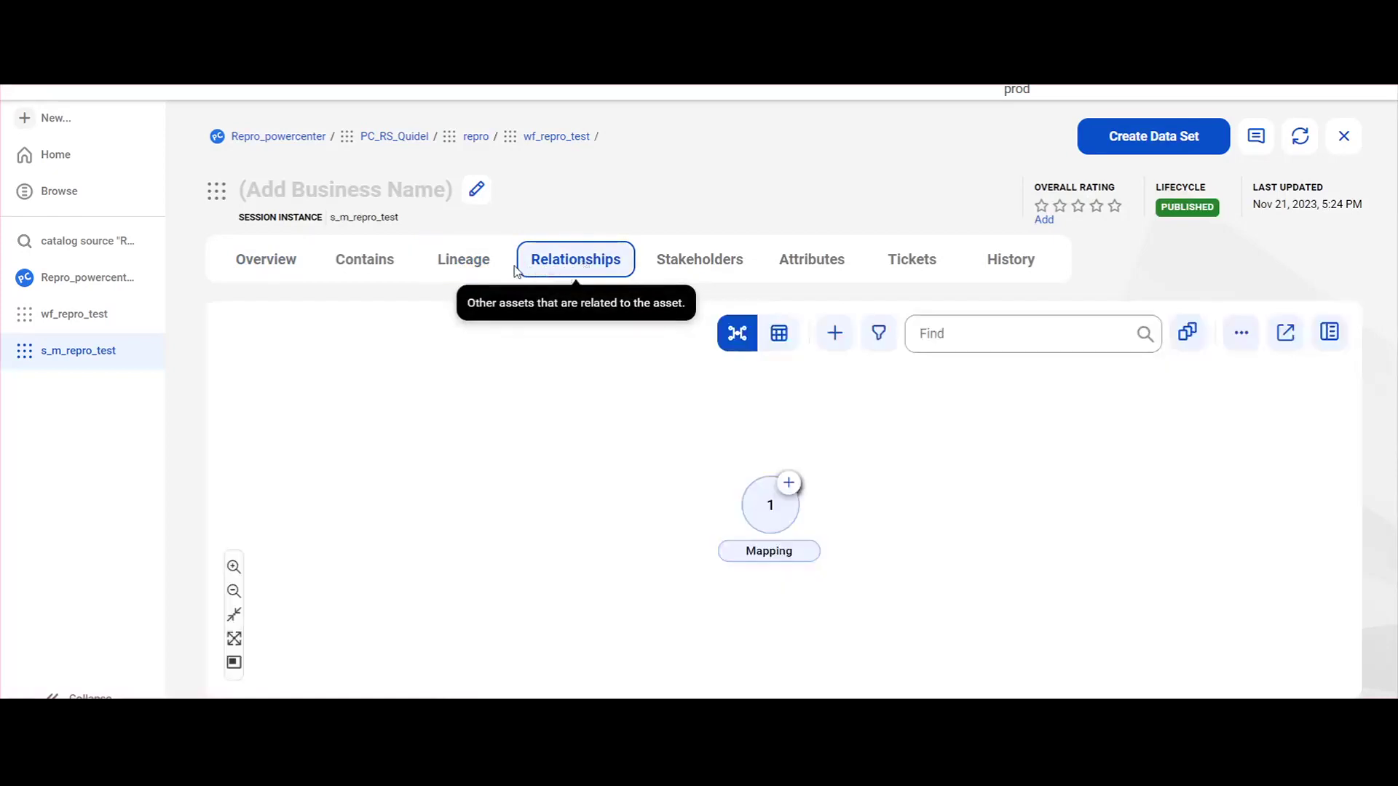
{"action": "left_click", "coordinate": [475, 268]}
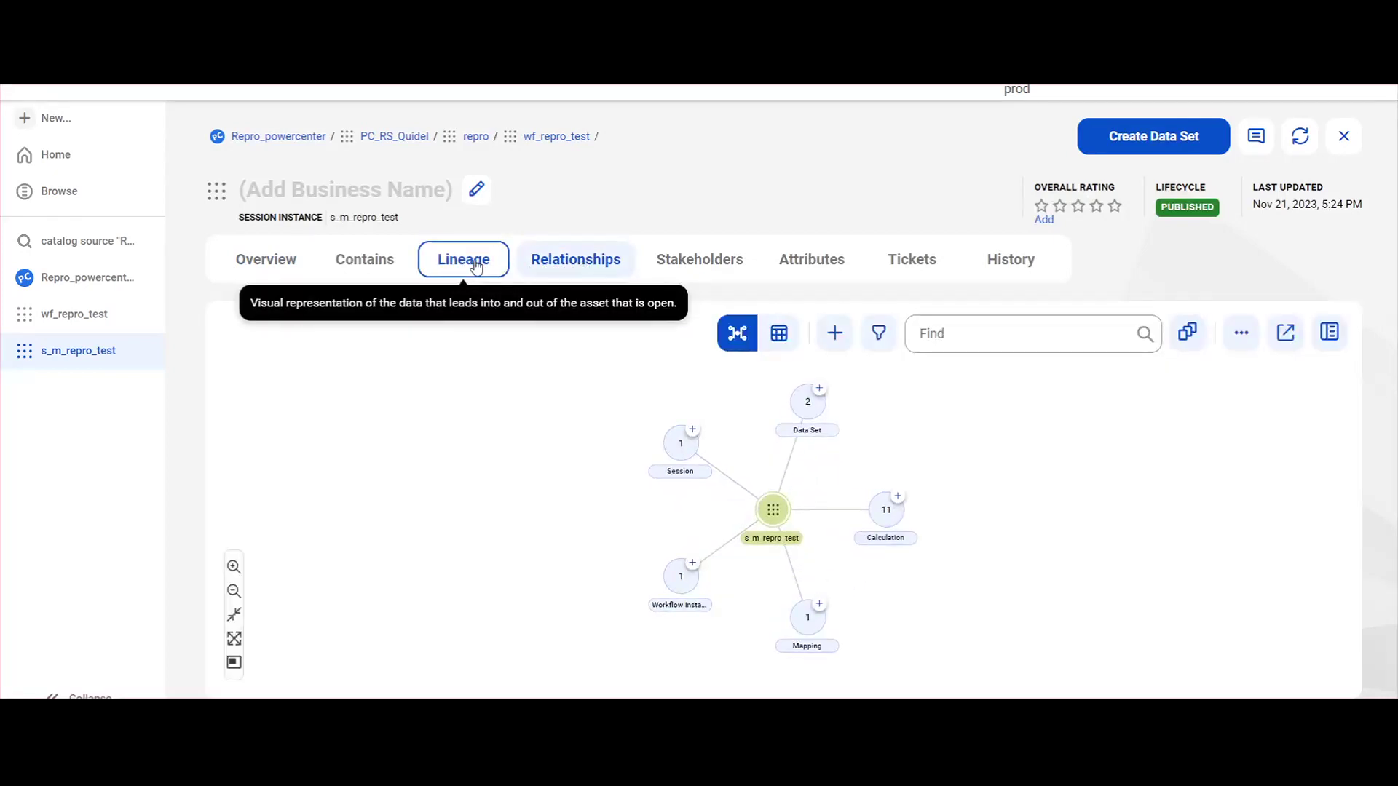